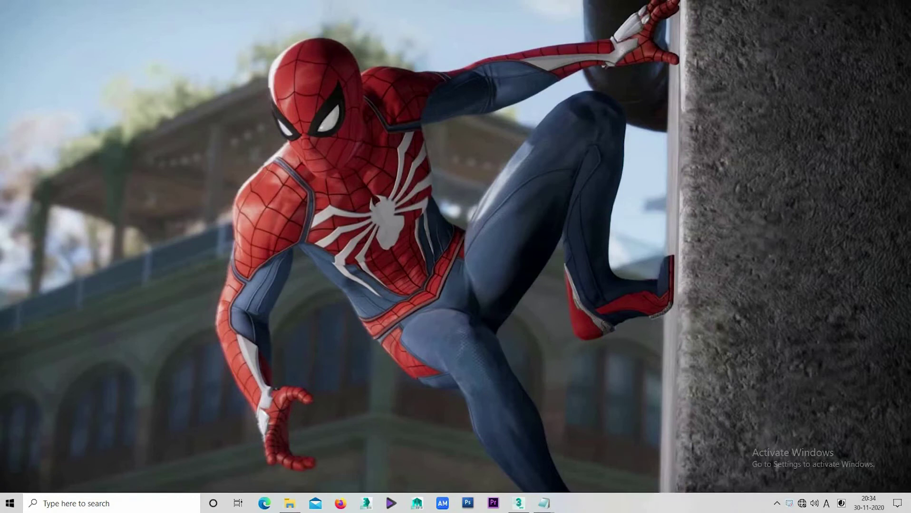
Bring up the greeting note from the taskbar and resize its window
{"action": "right_click", "coordinate": [542, 294]}
{"action": "left_click", "coordinate": [428, 361]}
{"action": "mouse_move", "coordinate": [544, 504]}
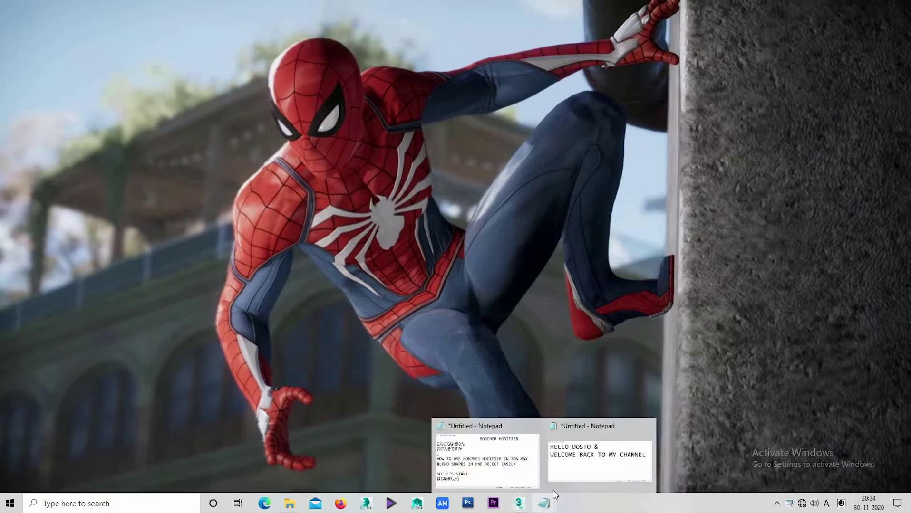
{"action": "left_click", "coordinate": [577, 457]}
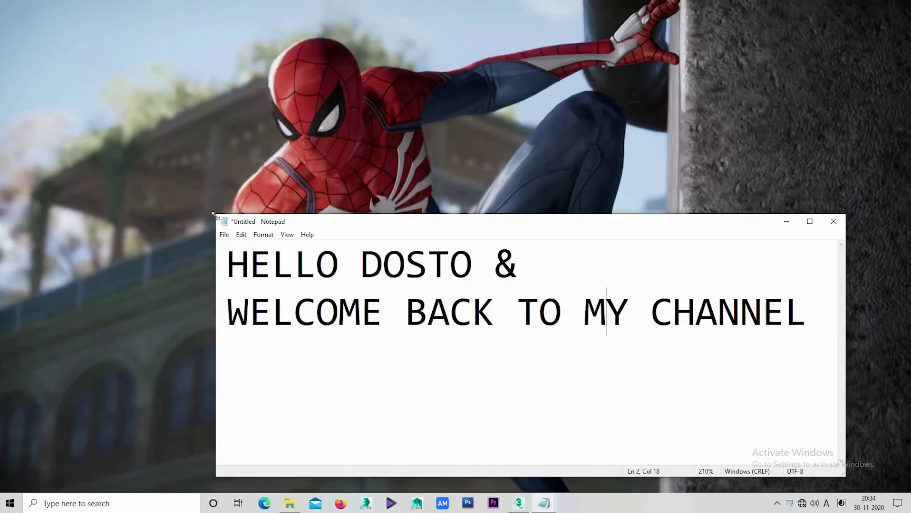
{"action": "left_click_drag", "start_coordinate": [218, 214], "coordinate": [249, 223]}
{"action": "left_click_drag", "start_coordinate": [497, 249], "coordinate": [205, 242]}
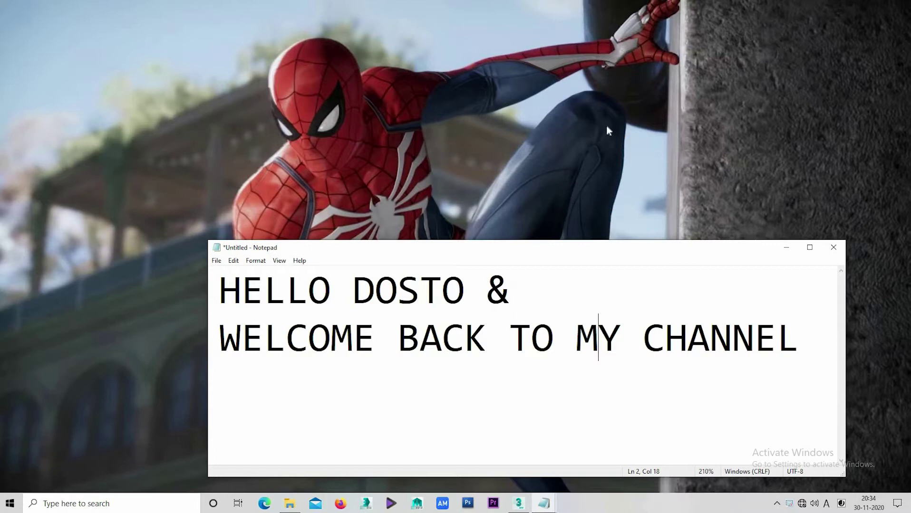
Add the line 'KASSE HE AAP SAB ALL GOOD' below the greeting and minimize the note
{"action": "left_click", "coordinate": [577, 181]}
{"action": "left_click", "coordinate": [561, 156]}
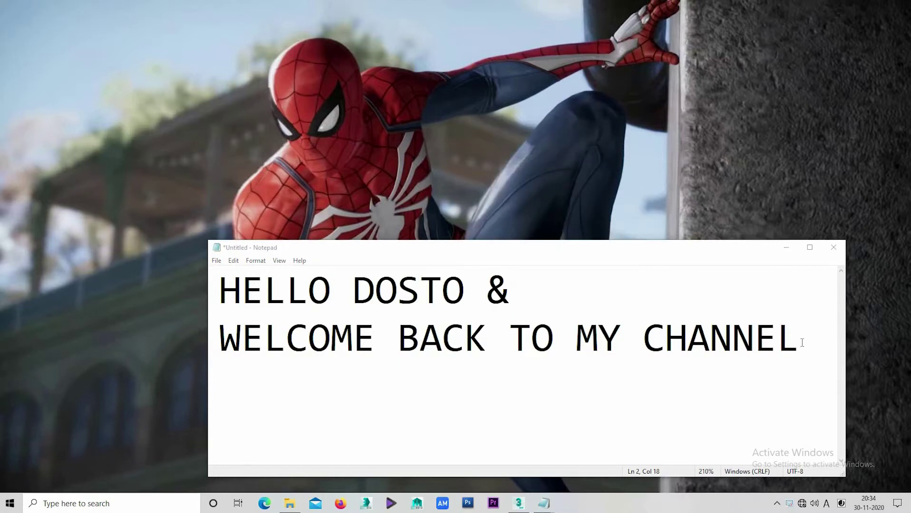
{"action": "left_click", "coordinate": [801, 342]}
{"action": "key", "text": "Return"}
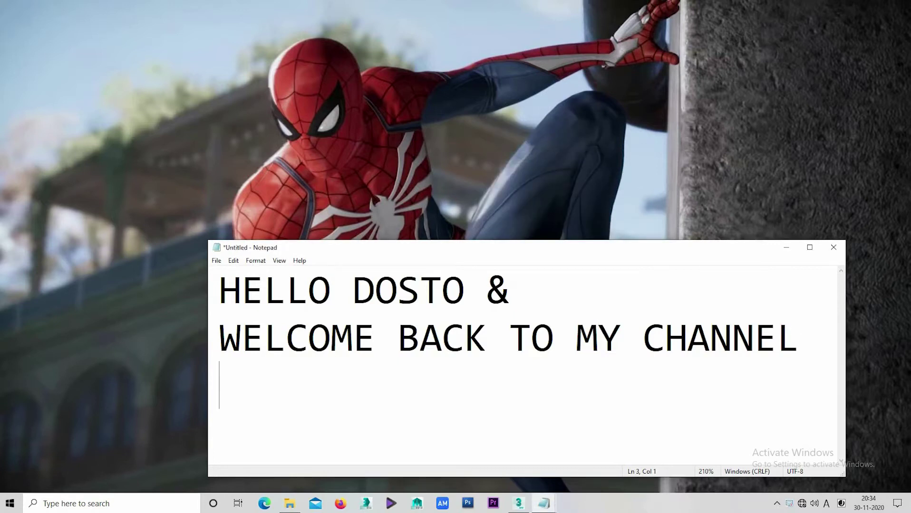
{"action": "type", "text": "KASSE HE A"}
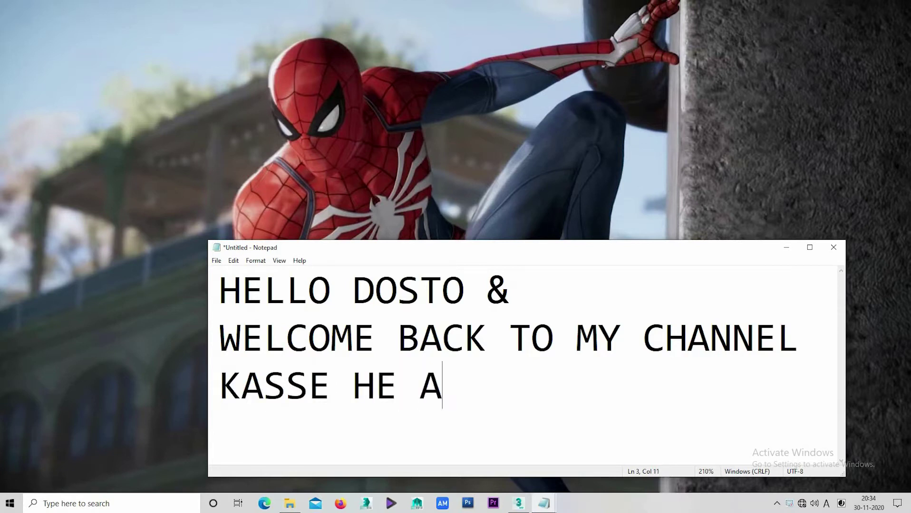
{"action": "type", "text": "AP SAB A"}
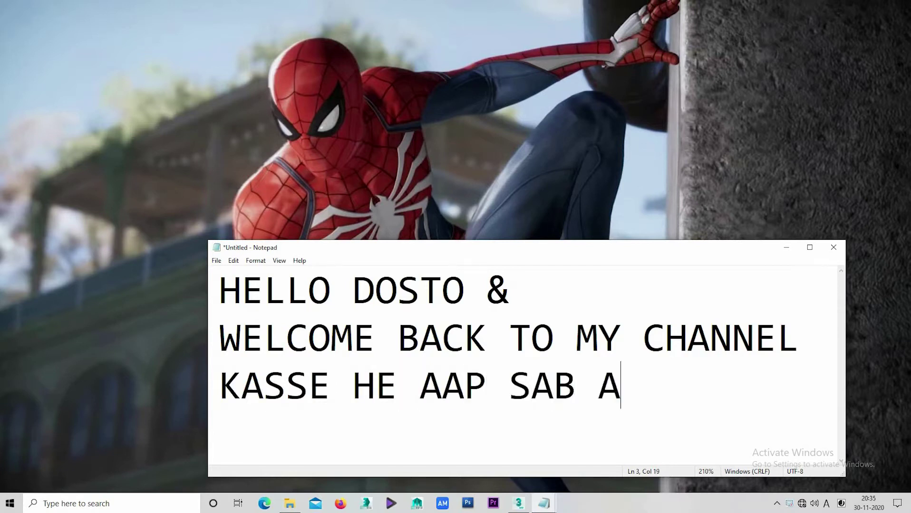
{"action": "type", "text": "LL GOOD"}
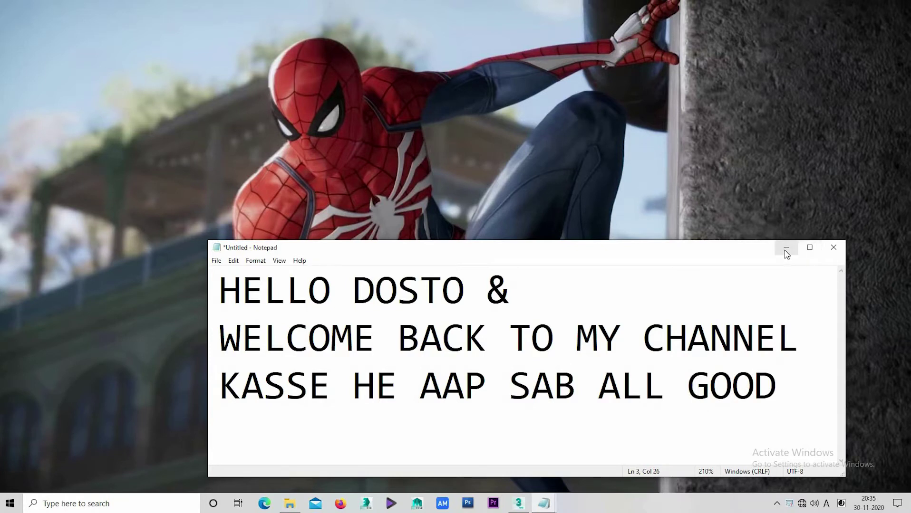
{"action": "left_click", "coordinate": [553, 502]}
{"action": "mouse_move", "coordinate": [544, 504]}
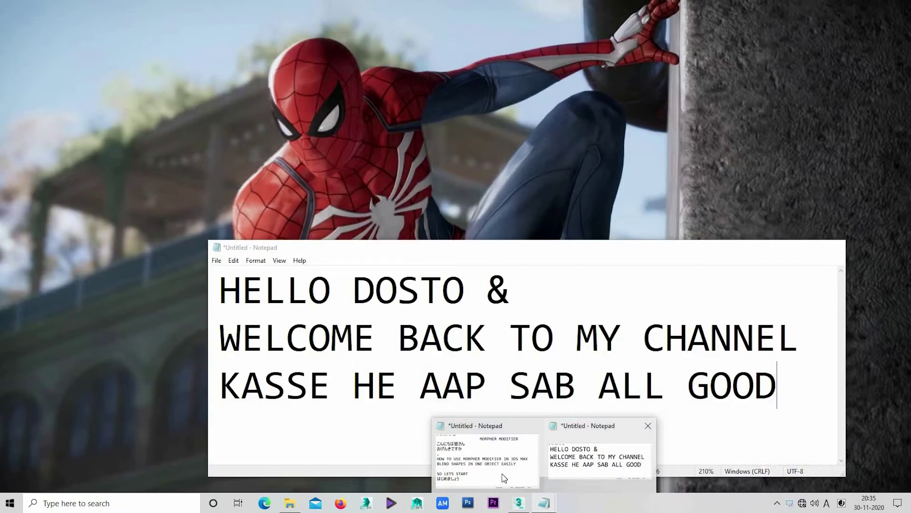
Restore the MORPHER MODIFIER notes and delete the stray 。 on line 4
{"action": "left_click", "coordinate": [518, 449]}
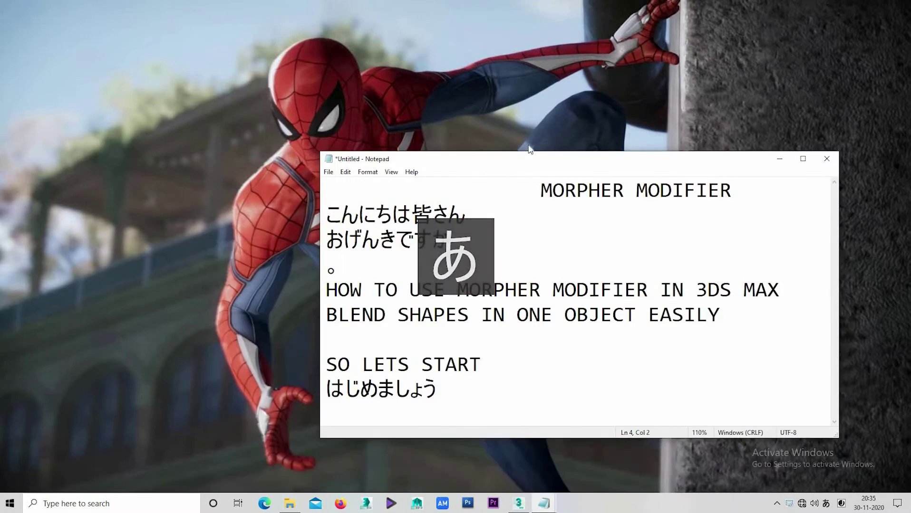
{"action": "left_click_drag", "start_coordinate": [740, 194], "coordinate": [543, 202]}
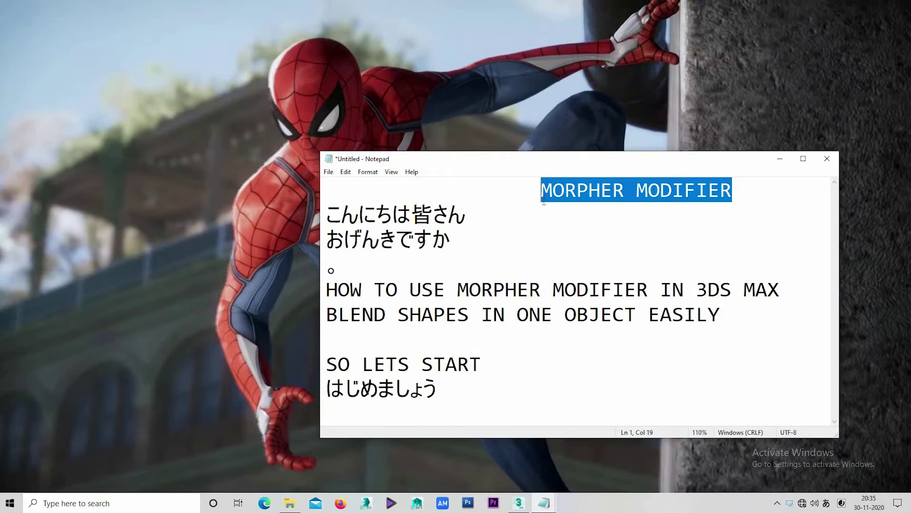
{"action": "left_click", "coordinate": [343, 274]}
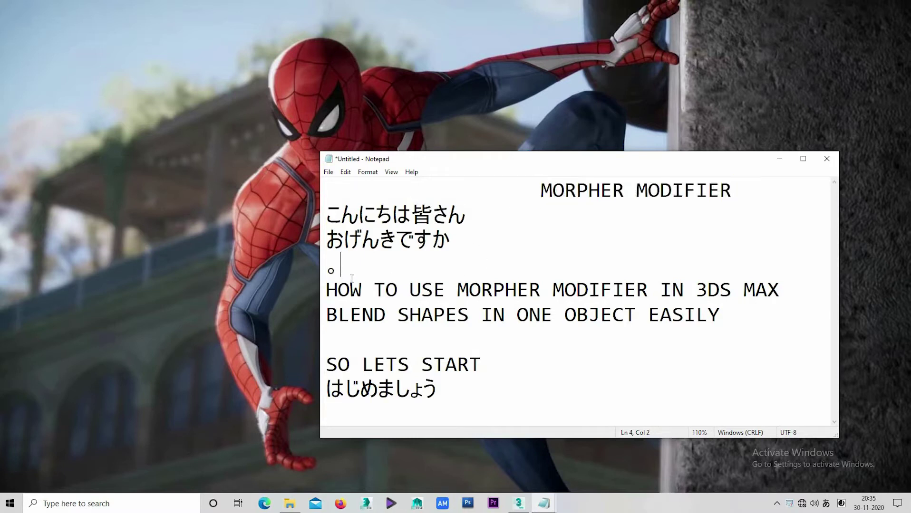
{"action": "key", "text": "BackSpace"}
Highlight the HOW TO USE MORPHER MODIFIER, BLEND SHAPES IN ONE OBJECT and SO LETS START lines
{"action": "left_click_drag", "start_coordinate": [326, 291], "coordinate": [781, 292]}
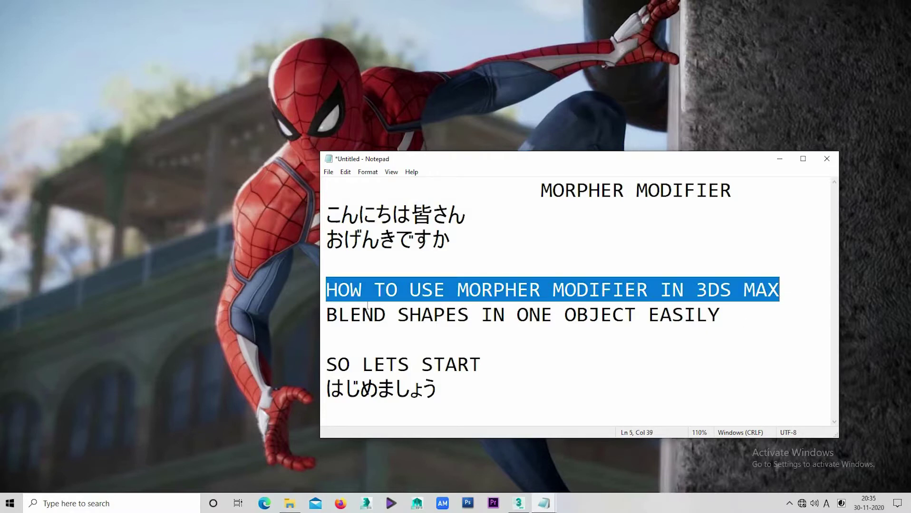
{"action": "left_click_drag", "start_coordinate": [326, 315], "coordinate": [725, 319]}
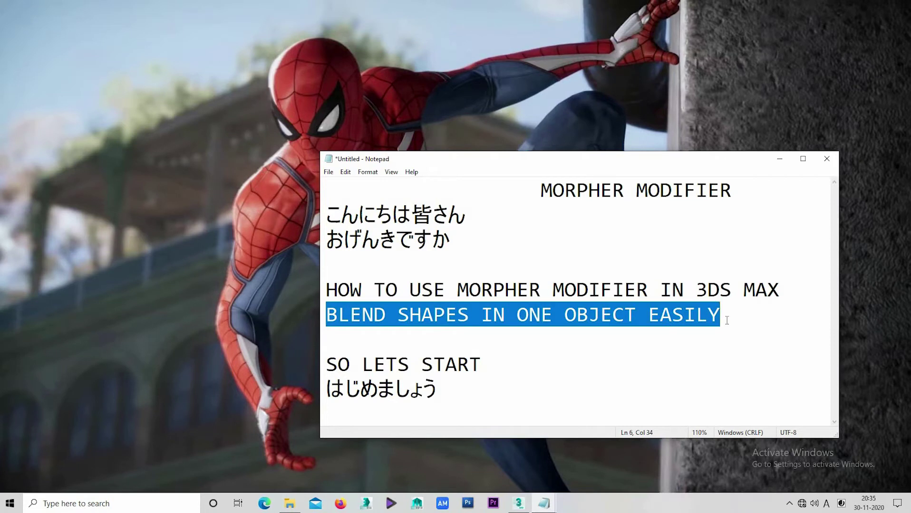
{"action": "left_click_drag", "start_coordinate": [458, 385], "coordinate": [209, 338]}
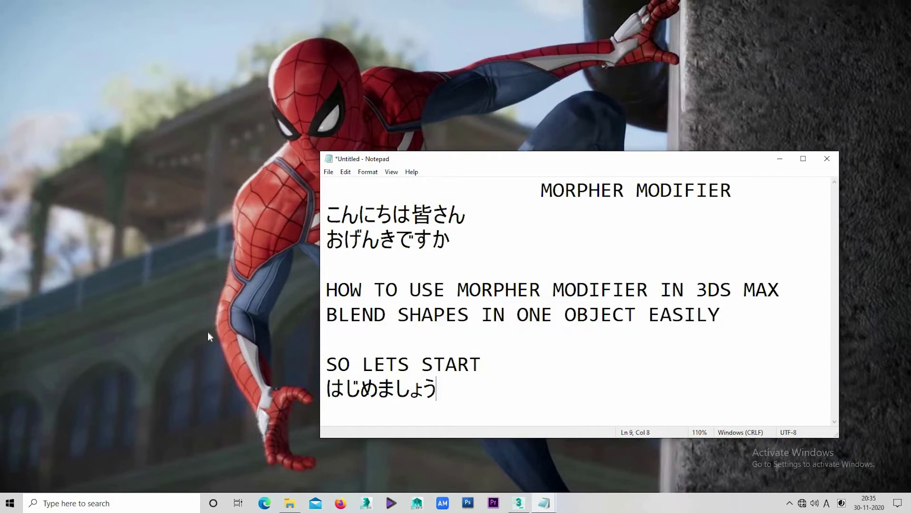
{"action": "key", "text": "Left"}
{"action": "left_click", "coordinate": [500, 364]}
{"action": "left_click_drag", "start_coordinate": [481, 365], "coordinate": [92, 360]}
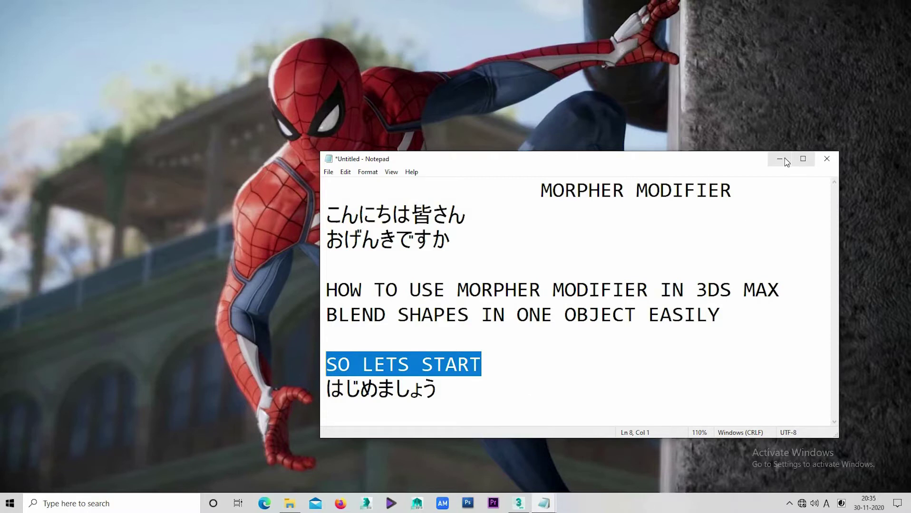
Add a final line 'OPEN YOUR 3DSMAX' and minimize the notes
{"action": "left_click", "coordinate": [502, 396]}
{"action": "key", "text": "Return"}
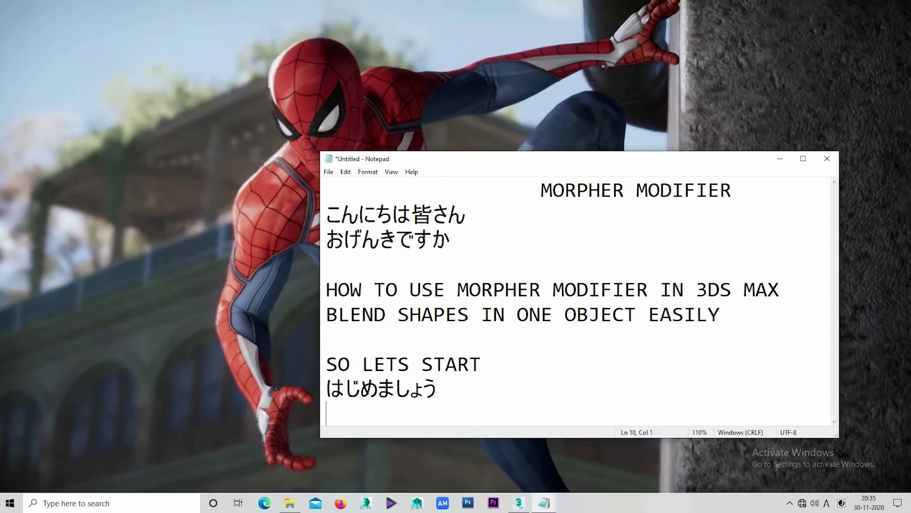
{"action": "type", "text": "OPEN "}
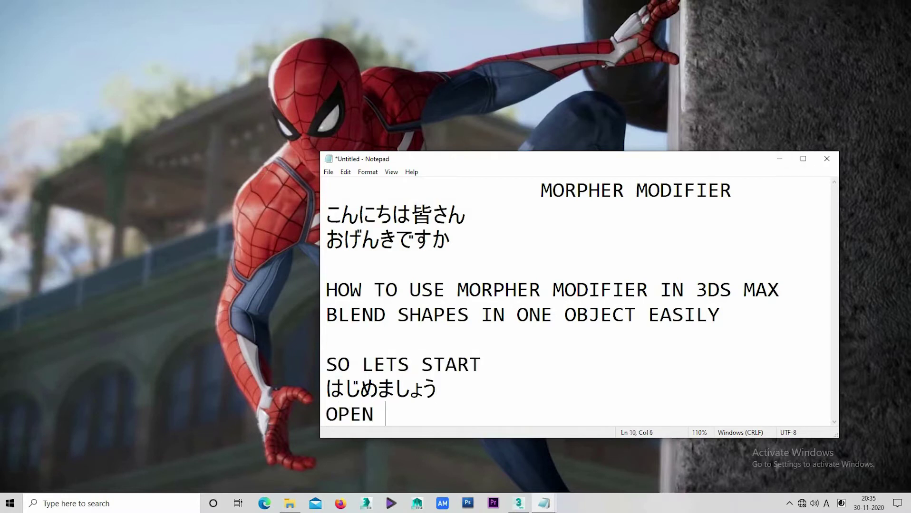
{"action": "type", "text": "YOUR "}
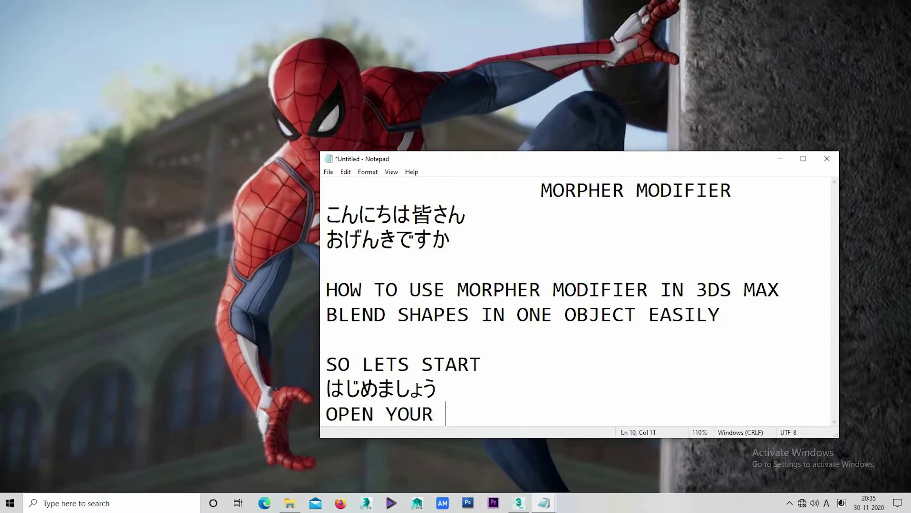
{"action": "type", "text": "3DSMA"}
{"action": "type", "text": "X"}
{"action": "type", "text": "3DS"}
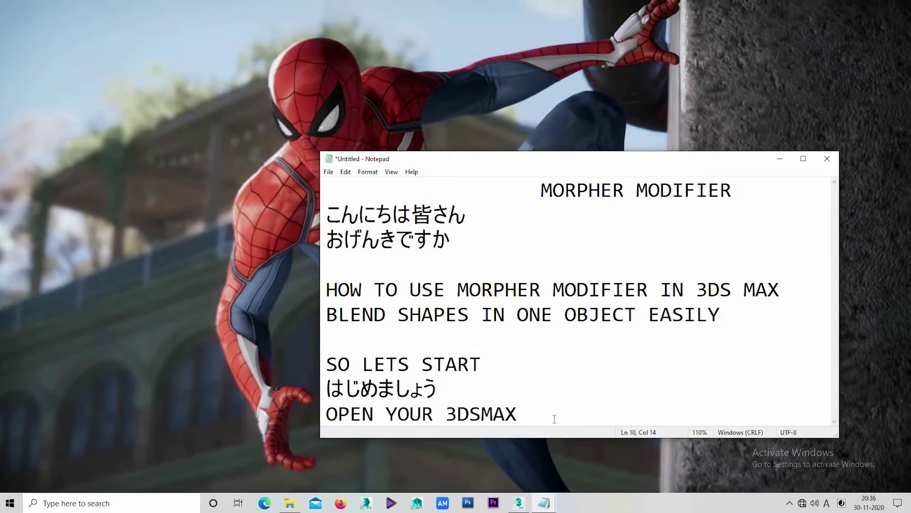
{"action": "left_click", "coordinate": [554, 420]}
{"action": "left_click_drag", "start_coordinate": [773, 163], "coordinate": [775, 163]}
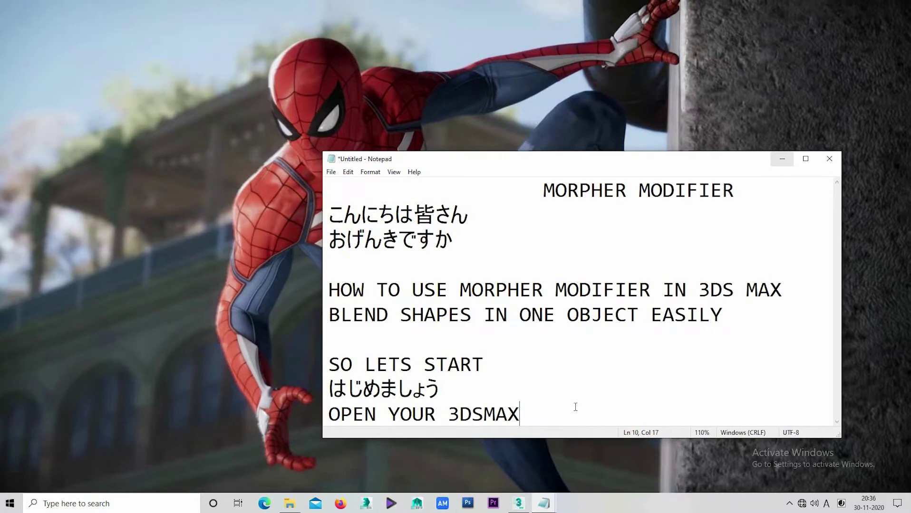
{"action": "key", "text": "shift+Home"}
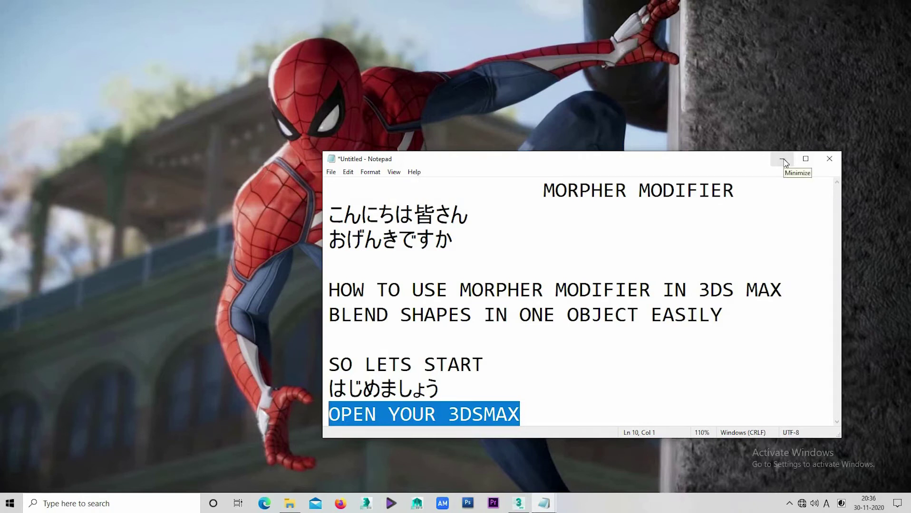
{"action": "left_click", "coordinate": [783, 163]}
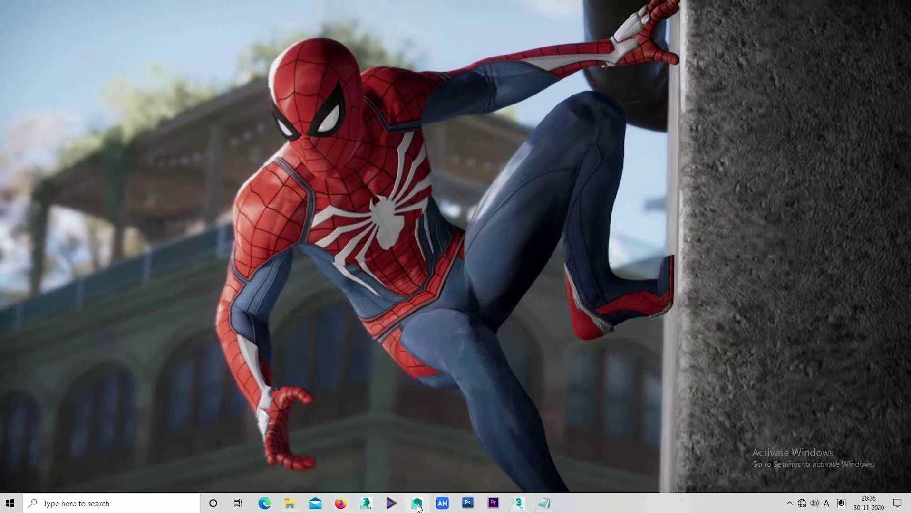
Switch to 3ds Max and orbit the perspective view across the four-viewport layout
{"action": "key", "text": "alt+Tab"}
{"action": "key", "text": "alt+Tab"}
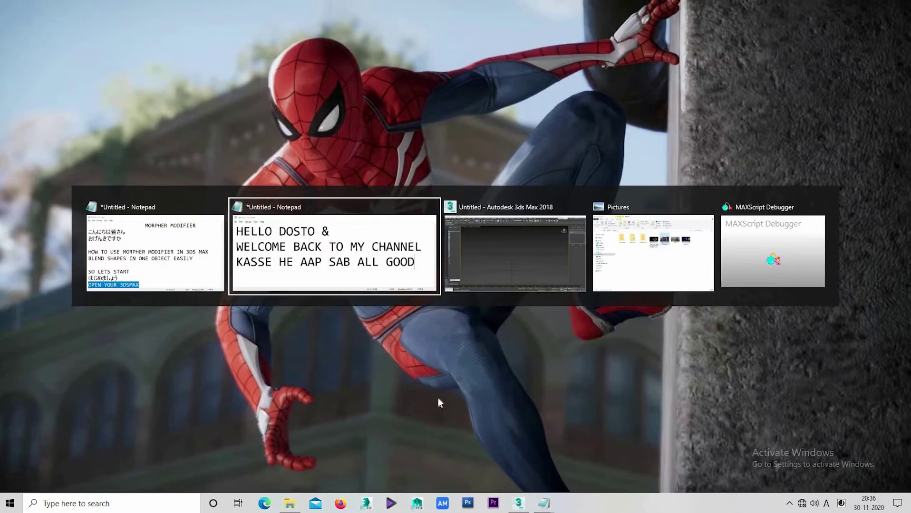
{"action": "key", "text": "alt+Tab"}
{"action": "mouse_move", "coordinate": [343, 256]}
{"action": "middle_mouse_down", "text": "alt"}
{"action": "mouse_move", "coordinate": [406, 296]}
{"action": "mouse_move", "coordinate": [406, 282]}
{"action": "middle_mouse_up", "text": "alt"}
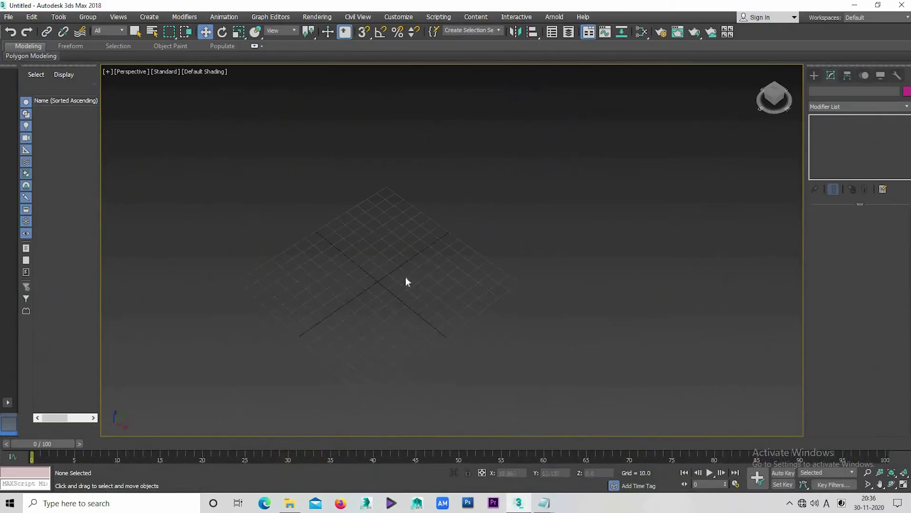
{"action": "key", "text": "alt+w"}
{"action": "mouse_move", "coordinate": [610, 317]}
{"action": "middle_mouse_down", "text": "alt"}
{"action": "mouse_move", "coordinate": [531, 321]}
{"action": "mouse_move", "coordinate": [566, 333]}
{"action": "middle_mouse_up", "text": "alt"}
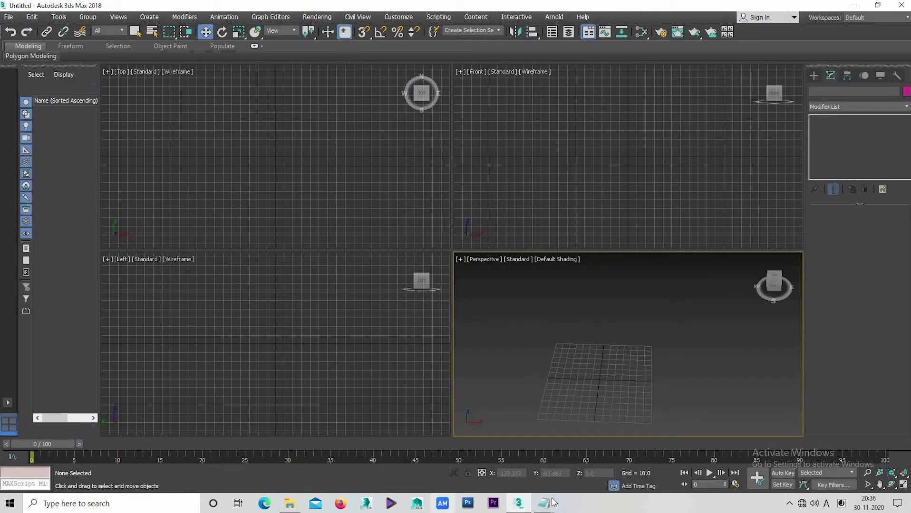
{"action": "mouse_move", "coordinate": [544, 503]}
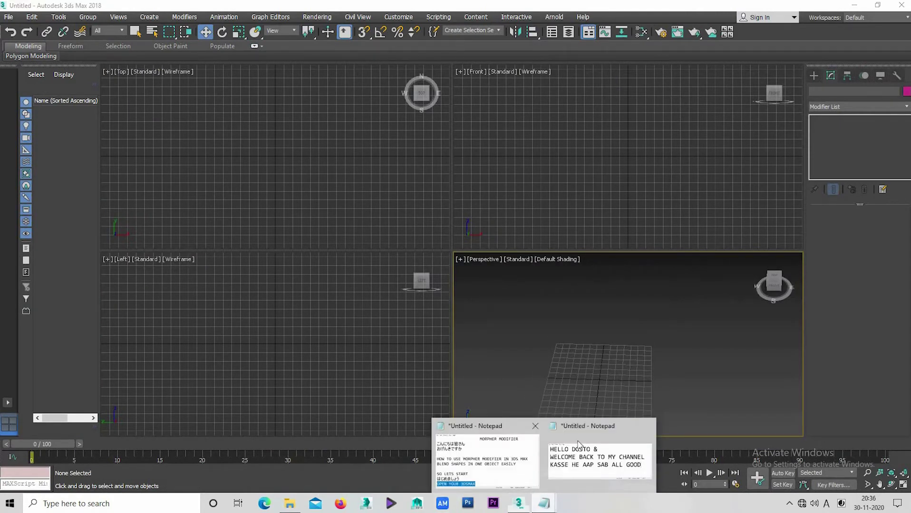
Extend the note's last line with '2018 I AM USING', then minimize Notepad
{"action": "left_click", "coordinate": [523, 433]}
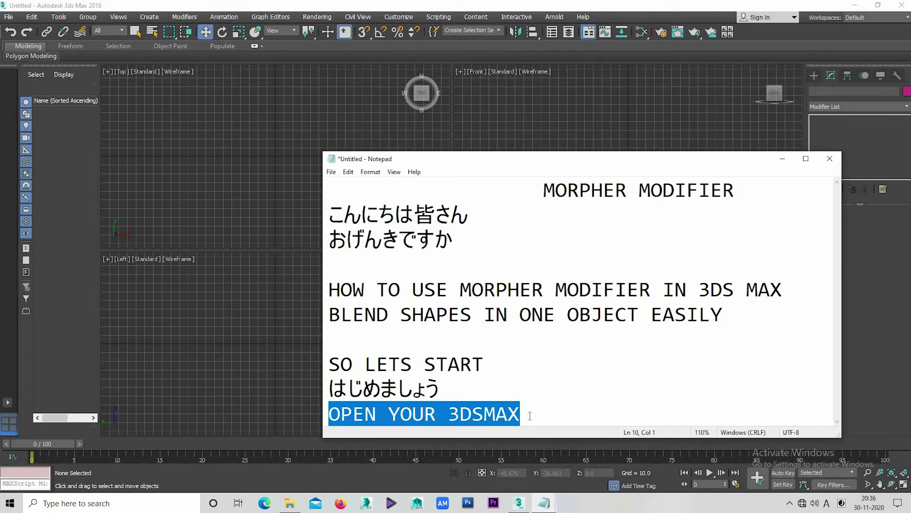
{"action": "left_click", "coordinate": [529, 417]}
{"action": "type", "text": "201"}
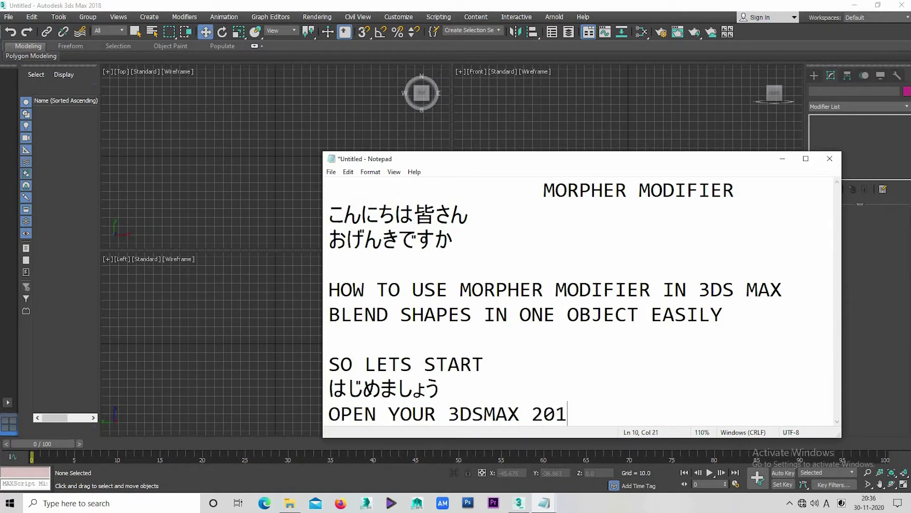
{"action": "type", "text": "8 I M"}
{"action": "type", "text": " USING"}
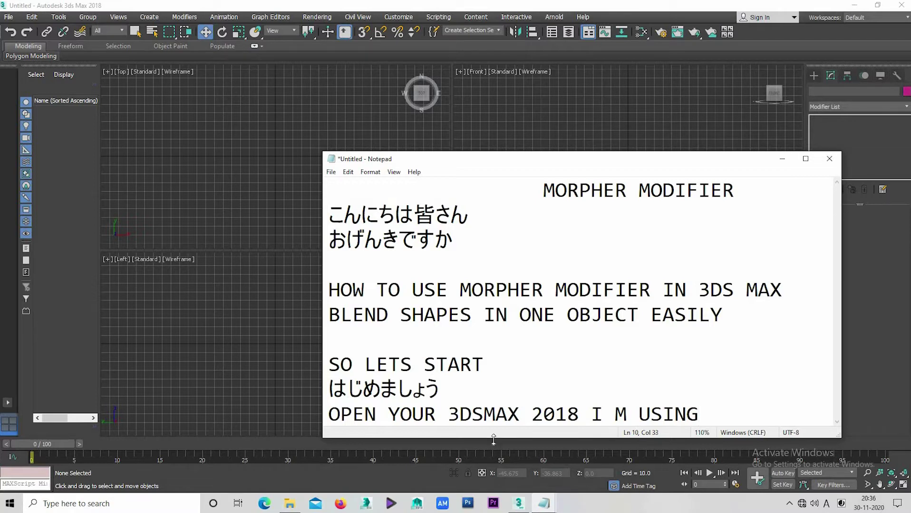
{"action": "left_click", "coordinate": [620, 414]}
{"action": "type", "text": "A"}
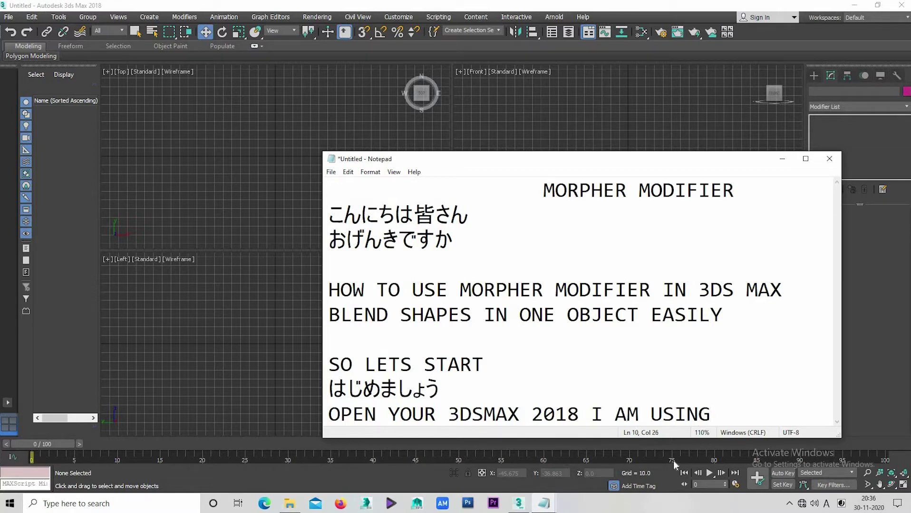
{"action": "left_click_drag", "start_coordinate": [712, 414], "coordinate": [530, 419]}
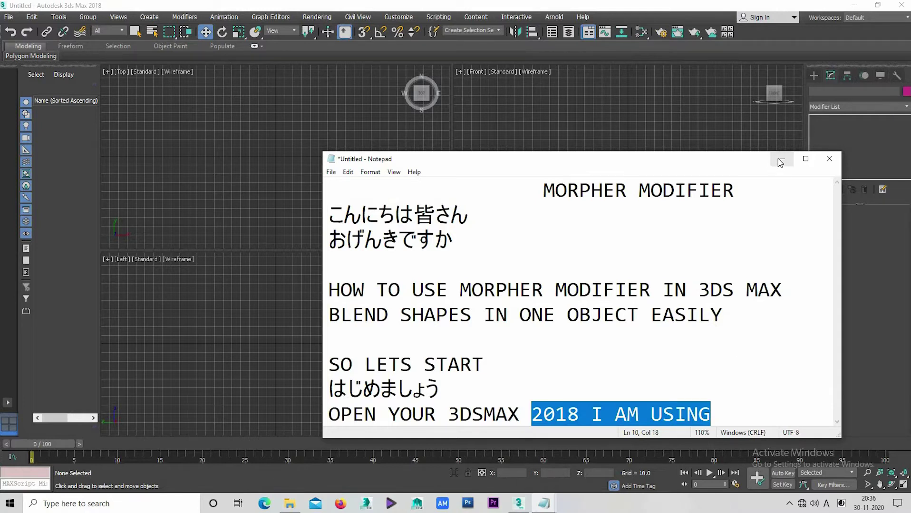
{"action": "left_click", "coordinate": [782, 159]}
{"action": "key", "text": "alt+w"}
Maximise the perspective view, flatten the grid angle, and choose Box under Standard Primitives
{"action": "key", "text": "alt+w"}
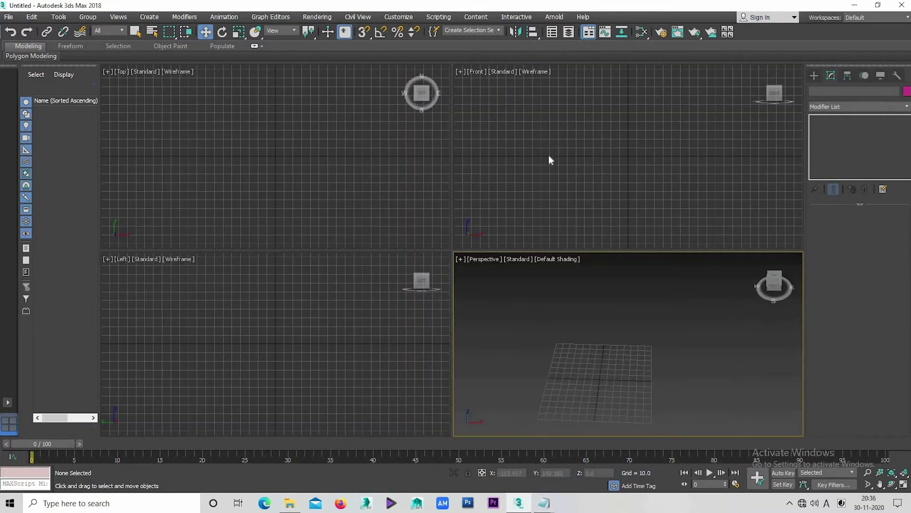
{"action": "key", "text": "alt+w"}
{"action": "key", "text": "alt+w"}
{"action": "key", "text": "alt+w"}
{"action": "middle_click_drag", "start_coordinate": [546, 343], "coordinate": [551, 338], "text": "alt"}
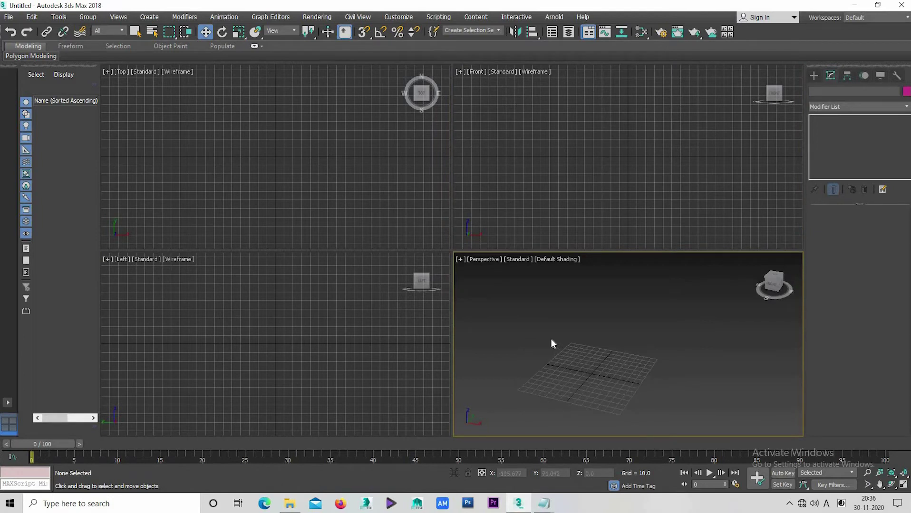
{"action": "key", "text": "alt+w"}
{"action": "middle_click_drag", "start_coordinate": [474, 342], "coordinate": [459, 332], "text": "alt"}
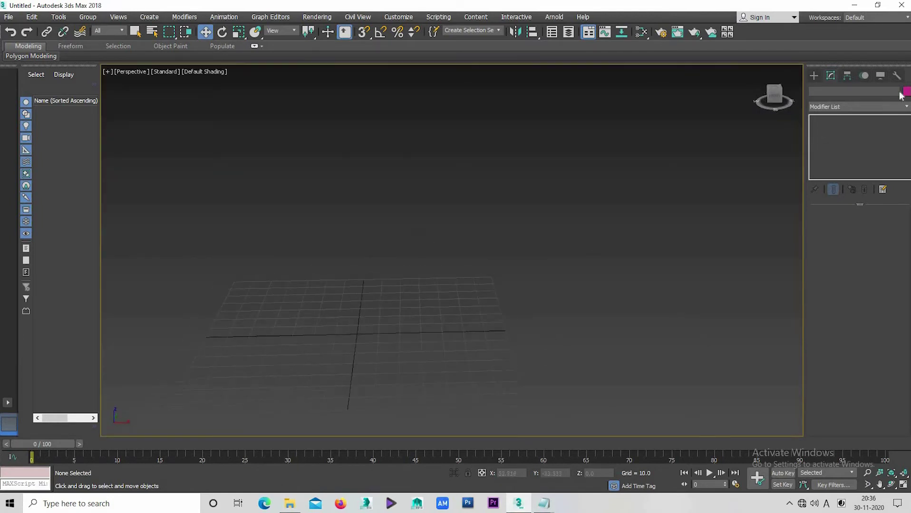
{"action": "left_click", "coordinate": [814, 75]}
{"action": "left_click", "coordinate": [837, 138]}
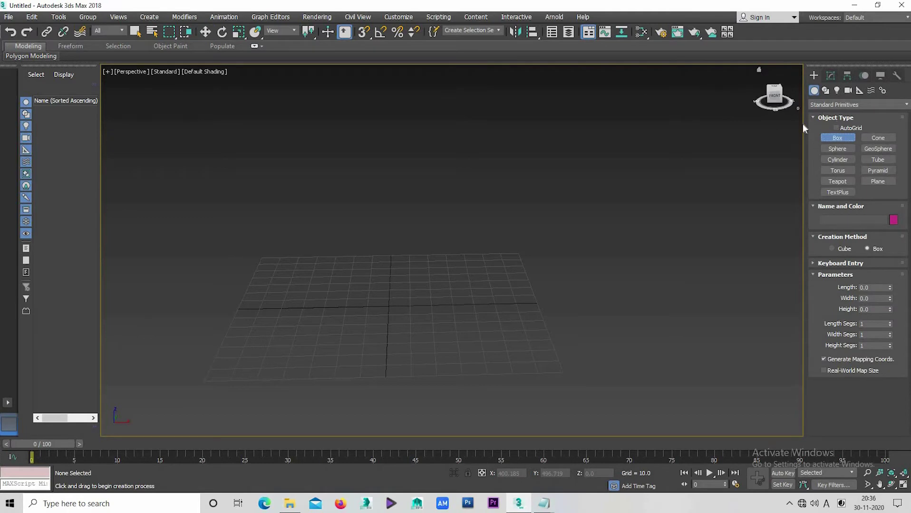
Mute the system speakers from the volume control
{"action": "left_click", "coordinate": [814, 503]}
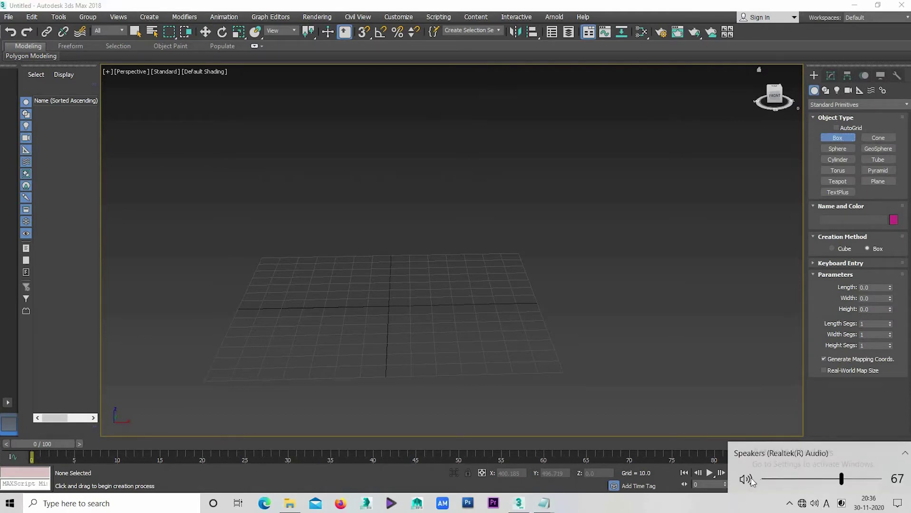
{"action": "left_click", "coordinate": [745, 479]}
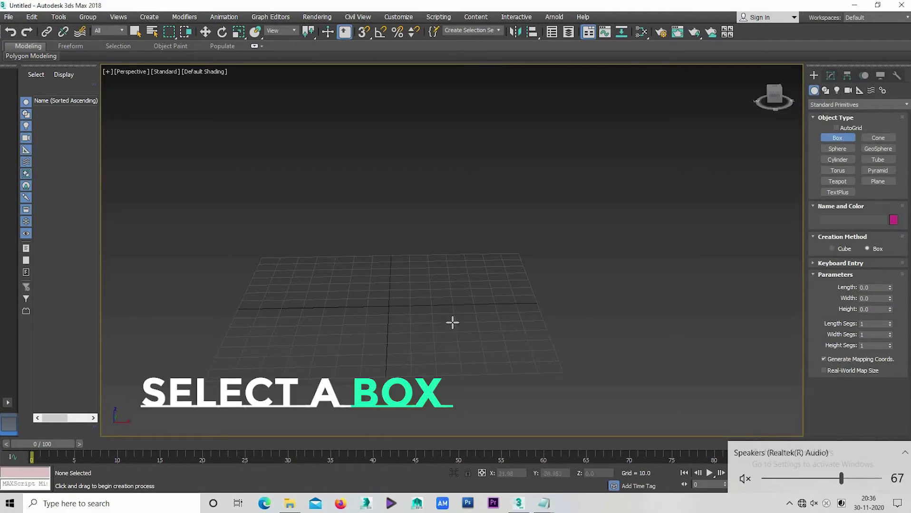
{"action": "left_click", "coordinate": [451, 349]}
Drag out Box001 on the grid, roughly 31 × 28 × 23 units
{"action": "middle_click_drag", "start_coordinate": [435, 330], "coordinate": [215, 284], "text": "alt"}
{"action": "left_click_drag", "start_coordinate": [254, 279], "coordinate": [280, 313]}
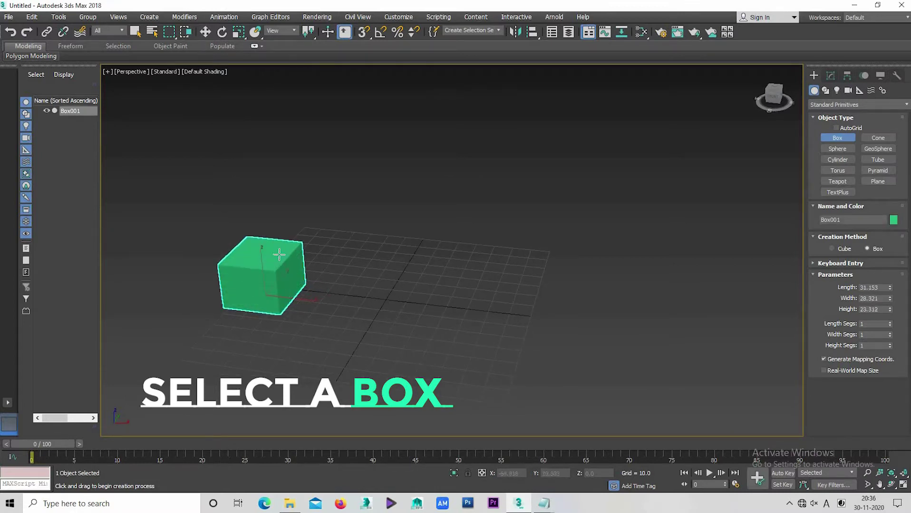
{"action": "left_click", "coordinate": [323, 311]}
{"action": "key", "text": "w"}
{"action": "middle_click_drag", "start_coordinate": [386, 314], "coordinate": [656, 176], "text": "alt"}
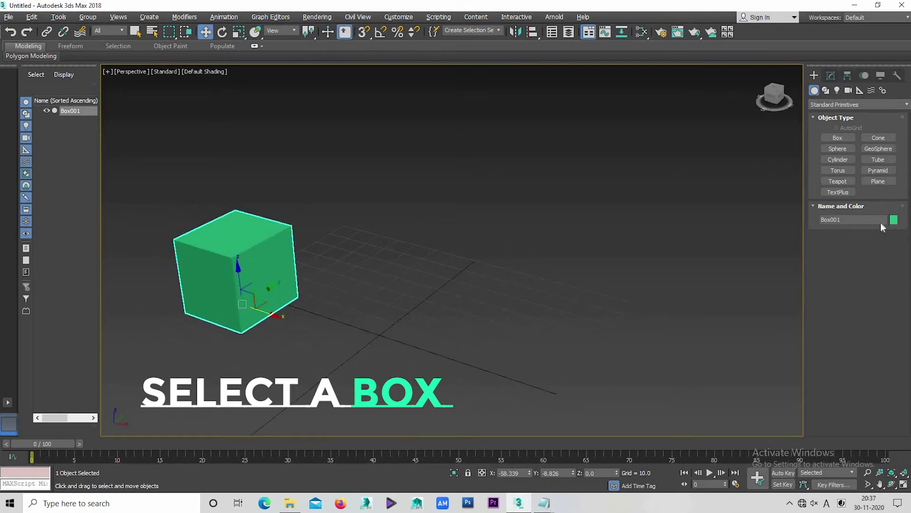
Change Box001's object colour to peach
{"action": "left_click", "coordinate": [893, 220]}
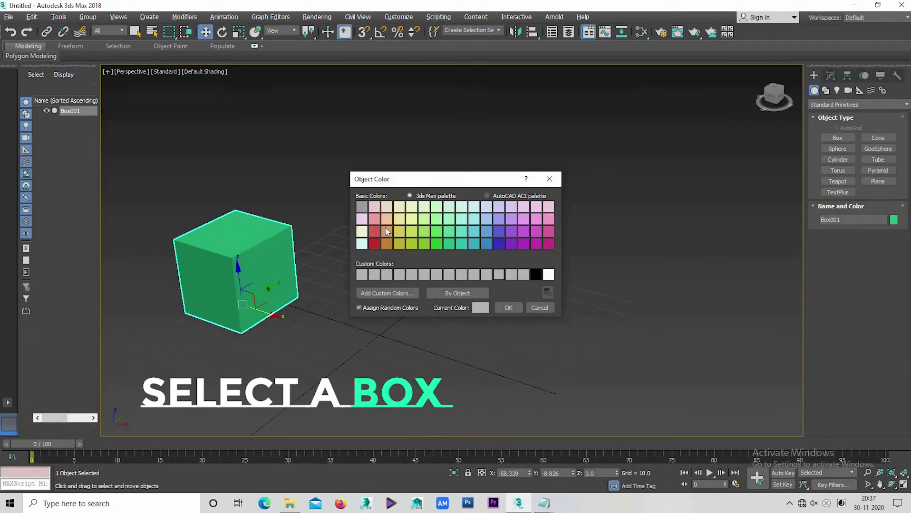
{"action": "left_click", "coordinate": [508, 308]}
{"action": "mouse_move", "coordinate": [299, 251]}
{"action": "middle_mouse_down", "text": "alt"}
{"action": "mouse_move", "coordinate": [328, 240]}
{"action": "mouse_move", "coordinate": [305, 247]}
{"action": "middle_mouse_up", "text": "alt"}
Scale Box001 up along Z into an upright block
{"action": "key", "text": "r"}
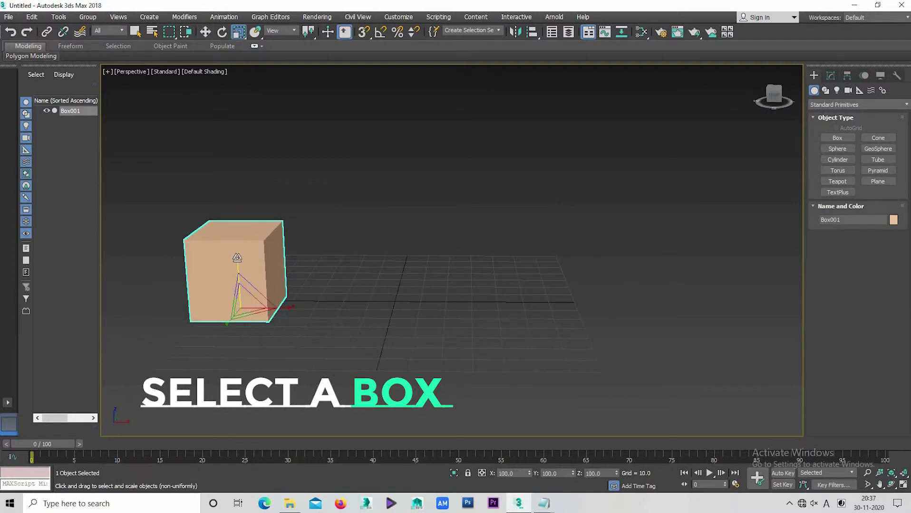
{"action": "left_click_drag", "start_coordinate": [238, 262], "coordinate": [238, 248]}
{"action": "mouse_move", "coordinate": [224, 274]}
{"action": "middle_mouse_down", "text": "alt"}
{"action": "mouse_move", "coordinate": [295, 280]}
{"action": "mouse_move", "coordinate": [325, 295]}
{"action": "mouse_move", "coordinate": [292, 300]}
{"action": "mouse_move", "coordinate": [281, 235]}
{"action": "middle_mouse_up", "text": "alt"}
{"action": "key", "text": "w"}
{"action": "mouse_move", "coordinate": [315, 289]}
{"action": "middle_mouse_down", "text": "alt"}
{"action": "mouse_move", "coordinate": [305, 286]}
{"action": "mouse_move", "coordinate": [281, 335]}
{"action": "mouse_move", "coordinate": [315, 329]}
{"action": "mouse_move", "coordinate": [307, 332]}
{"action": "mouse_move", "coordinate": [292, 302]}
{"action": "middle_mouse_up", "text": "alt"}
Shift-drag Box001 along X to make 3 copies, Box002 to Box004
{"action": "left_click_drag", "start_coordinate": [292, 309], "coordinate": [402, 328], "text": "shift"}
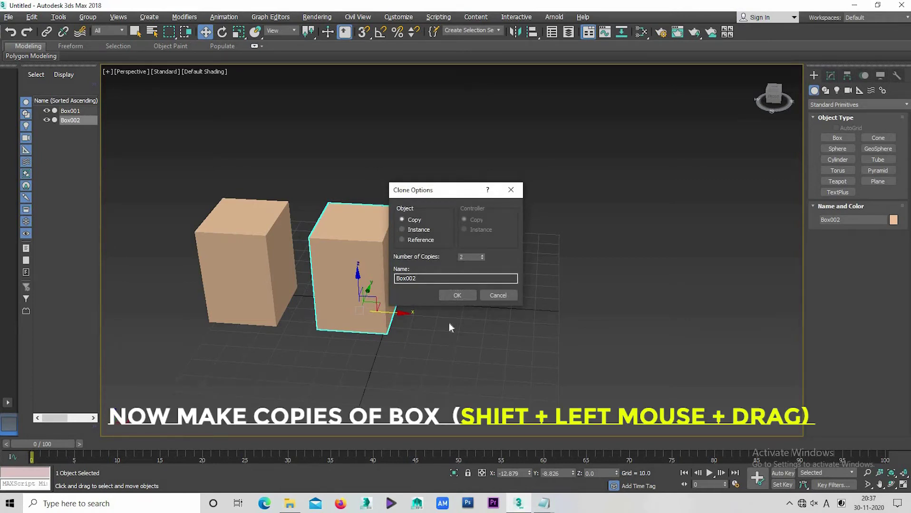
{"action": "double_click", "coordinate": [482, 255]}
{"action": "left_click", "coordinate": [457, 298]}
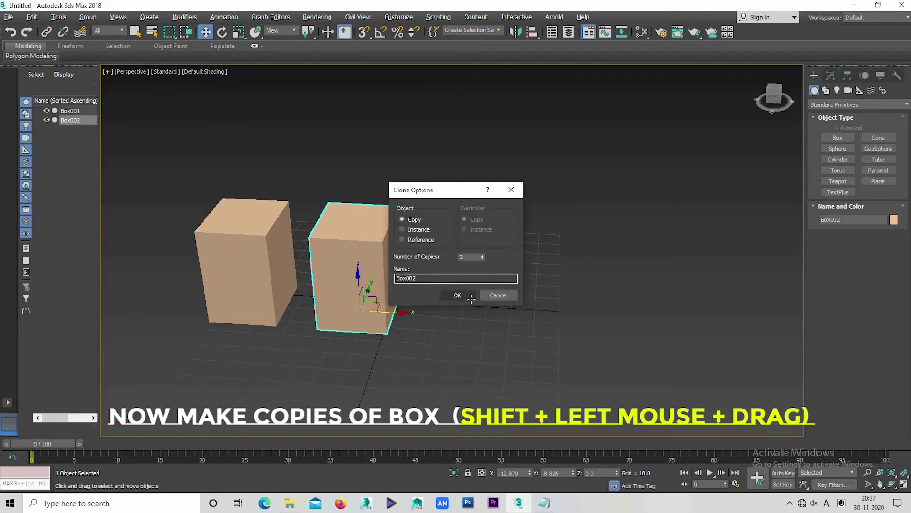
{"action": "scroll", "coordinate": [418, 305], "scroll_direction": "down", "scroll_amount": 3}
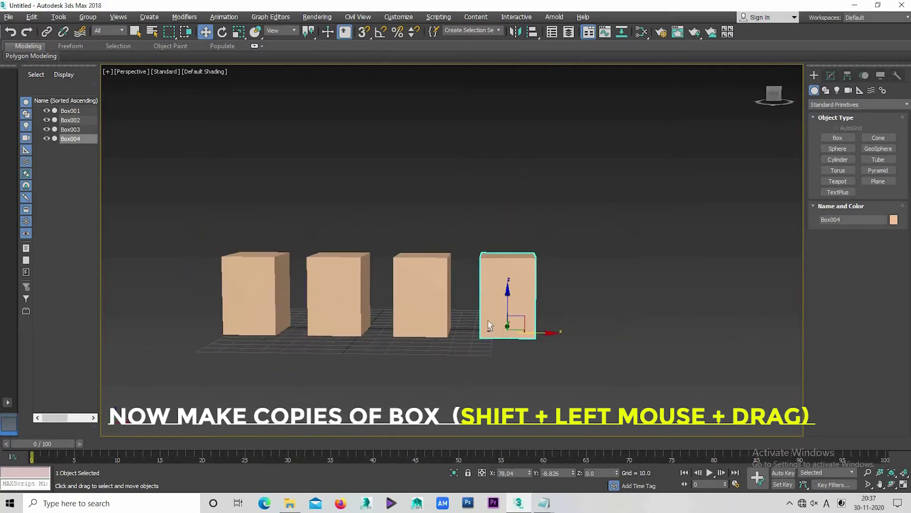
{"action": "middle_click_drag", "start_coordinate": [578, 296], "coordinate": [517, 200], "text": "alt"}
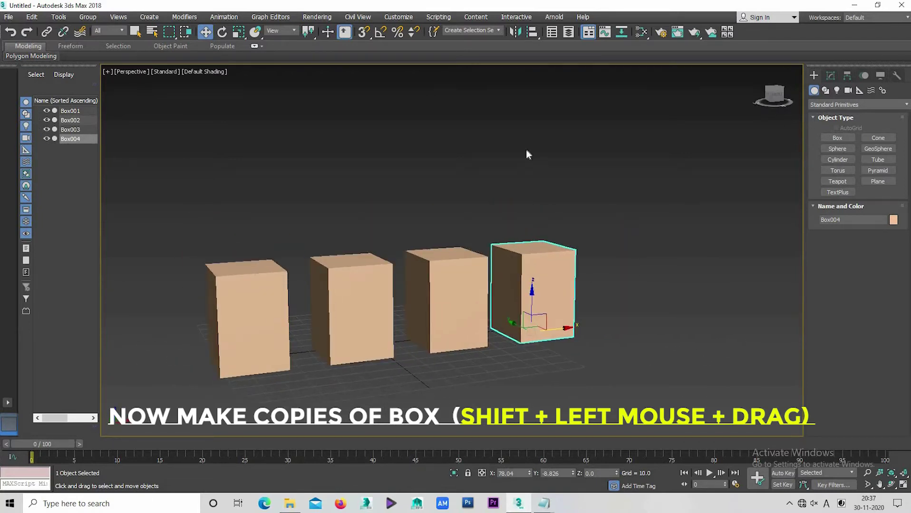
Orbit around the row, select Box002, Box003 and Box004, then Box001
{"action": "left_click", "coordinate": [397, 352]}
{"action": "middle_click_drag", "start_coordinate": [396, 374], "coordinate": [397, 371], "text": "alt"}
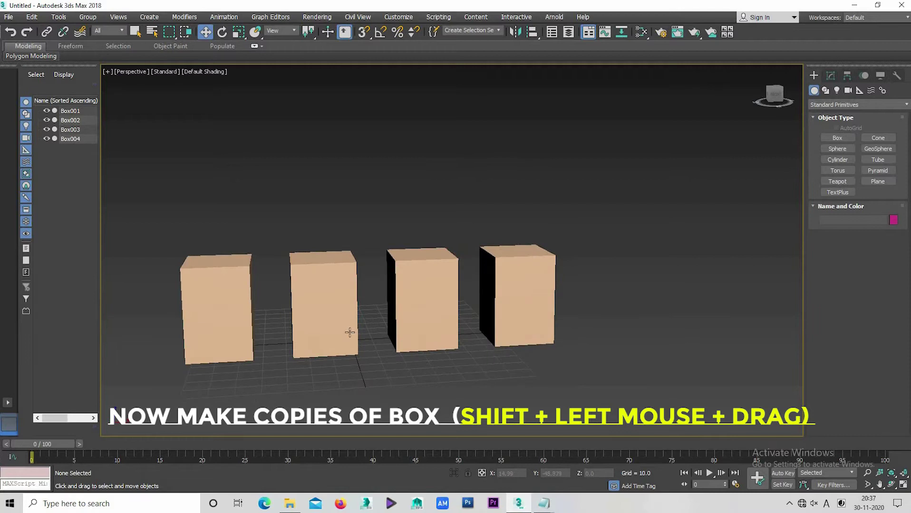
{"action": "middle_click_drag", "start_coordinate": [350, 332], "coordinate": [458, 264], "text": "alt"}
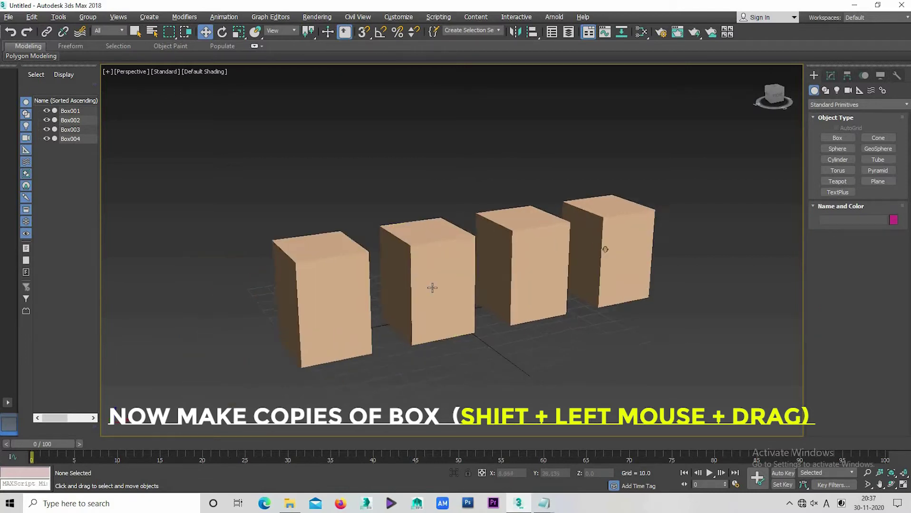
{"action": "left_click", "coordinate": [459, 264]}
{"action": "left_click", "coordinate": [575, 242]}
{"action": "left_click", "coordinate": [600, 284]}
{"action": "mouse_move", "coordinate": [600, 284]}
{"action": "middle_mouse_down", "text": "alt"}
{"action": "mouse_move", "coordinate": [572, 278]}
{"action": "mouse_move", "coordinate": [512, 324]}
{"action": "mouse_move", "coordinate": [413, 276]}
{"action": "mouse_move", "coordinate": [211, 256]}
{"action": "mouse_move", "coordinate": [248, 264]}
{"action": "mouse_move", "coordinate": [254, 302]}
{"action": "mouse_move", "coordinate": [363, 270]}
{"action": "middle_mouse_up", "text": "alt"}
{"action": "left_click", "coordinate": [248, 264]}
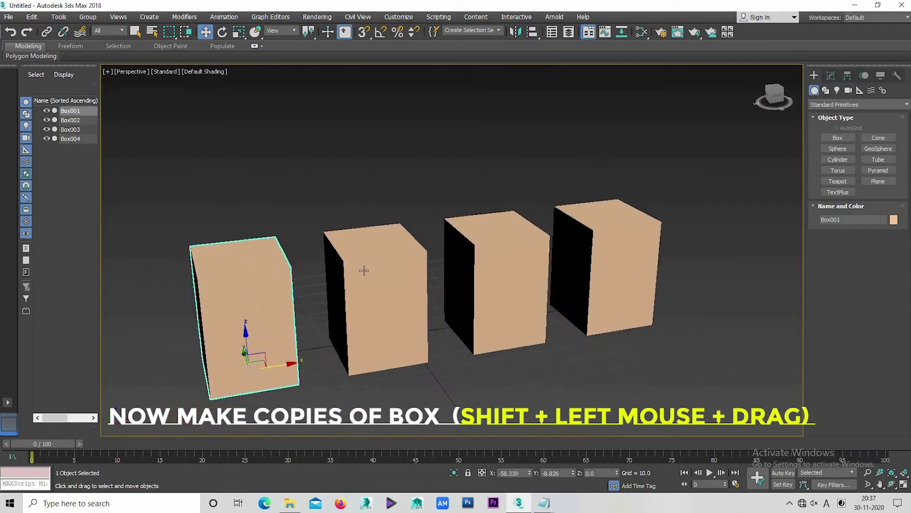
Apply a Morpher modifier to Box001 from the Modify panel's Modifier List
{"action": "left_click", "coordinate": [831, 76]}
{"action": "left_click", "coordinate": [852, 107]}
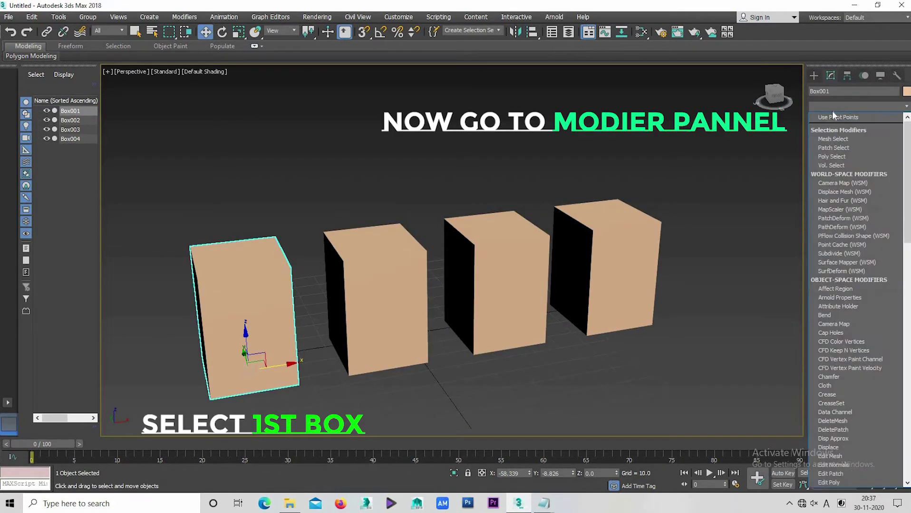
{"action": "scroll", "coordinate": [832, 111], "scroll_direction": "down", "scroll_amount": 15}
{"action": "type", "text": "Morpher"}
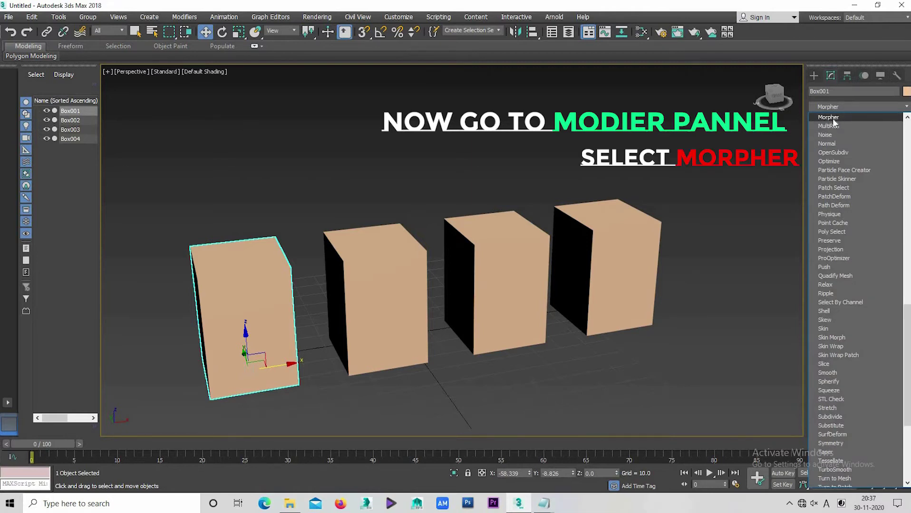
{"action": "left_click", "coordinate": [832, 118]}
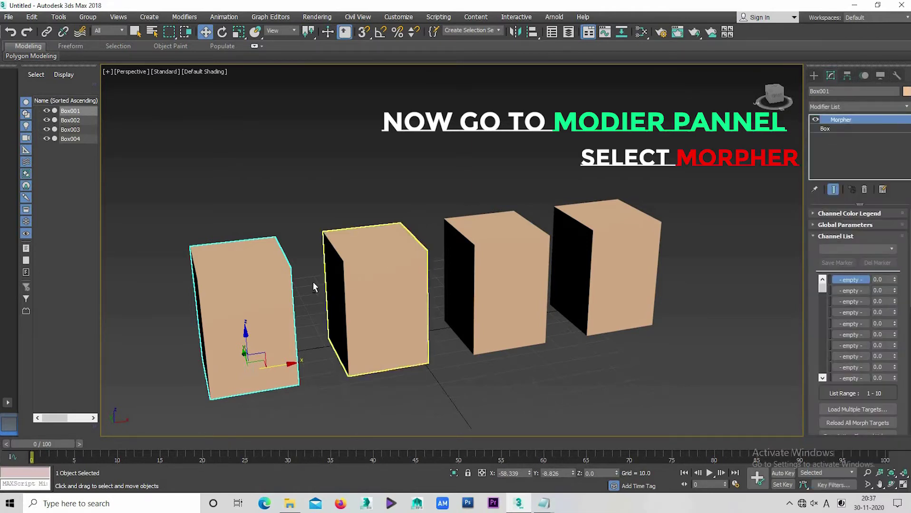
{"action": "middle_click_drag", "start_coordinate": [313, 282], "coordinate": [261, 281], "text": "alt"}
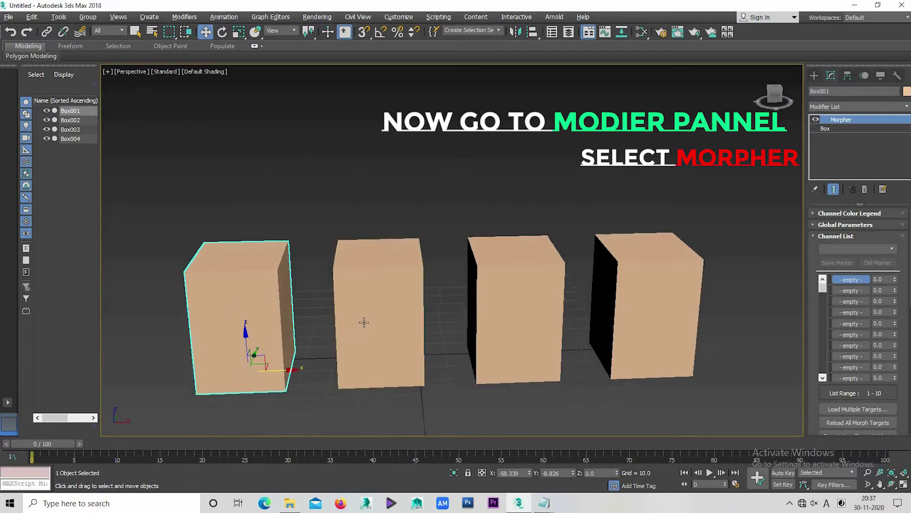
{"action": "middle_click_drag", "start_coordinate": [361, 321], "coordinate": [353, 297], "text": "alt"}
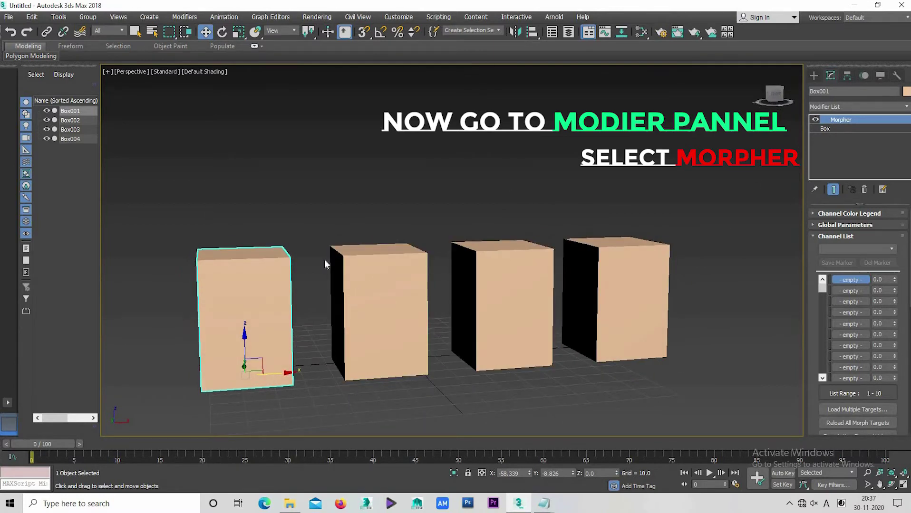
{"action": "middle_click_drag", "start_coordinate": [378, 311], "coordinate": [375, 266], "text": "alt"}
Add a Twist modifier to Box002 with Angle 62
{"action": "left_click", "coordinate": [407, 297]}
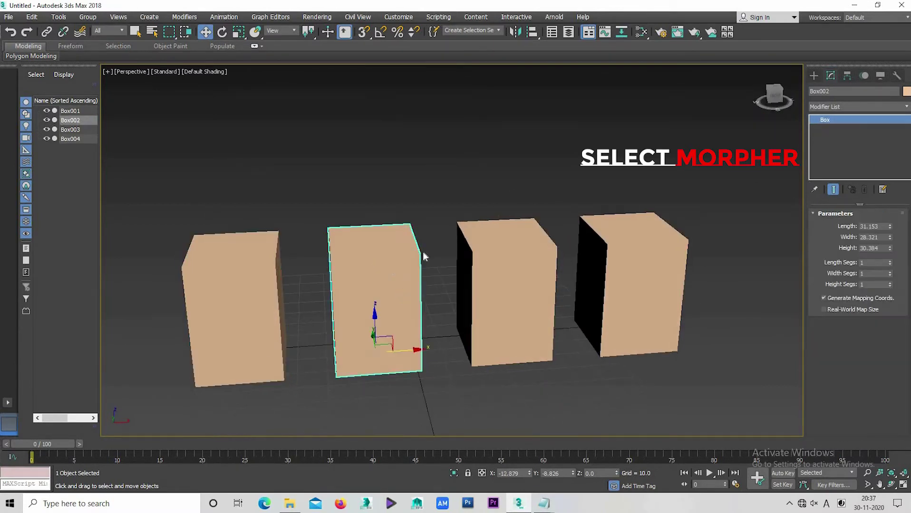
{"action": "left_click", "coordinate": [856, 109]}
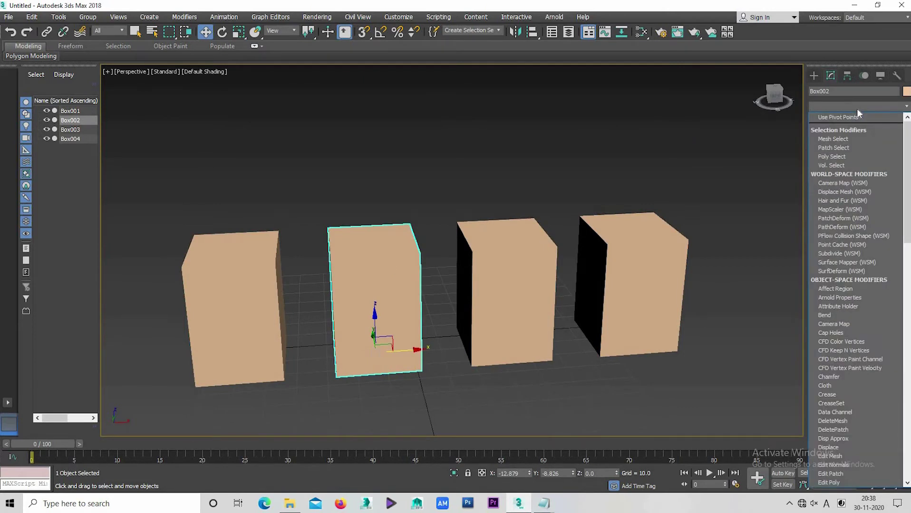
{"action": "scroll", "coordinate": [856, 109], "scroll_direction": "down", "scroll_amount": 5}
{"action": "scroll", "coordinate": [856, 108], "scroll_direction": "up", "scroll_amount": 5}
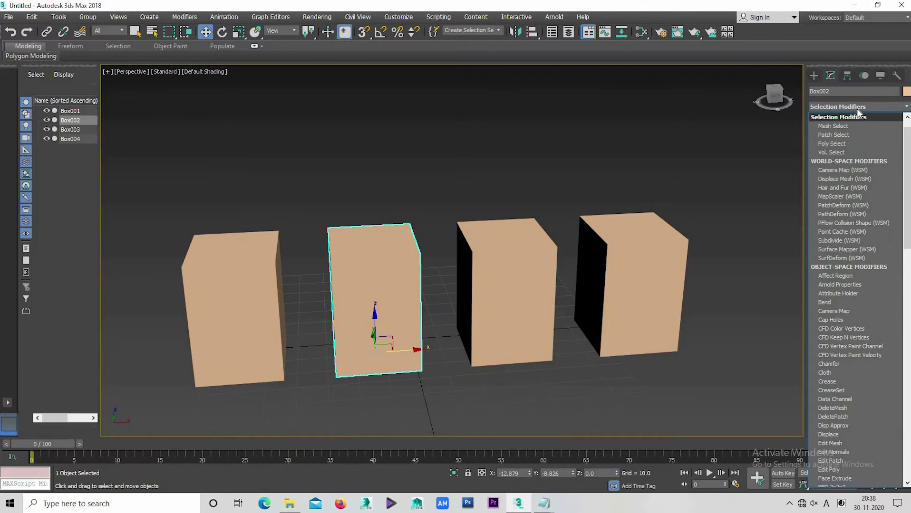
{"action": "left_click", "coordinate": [854, 109]}
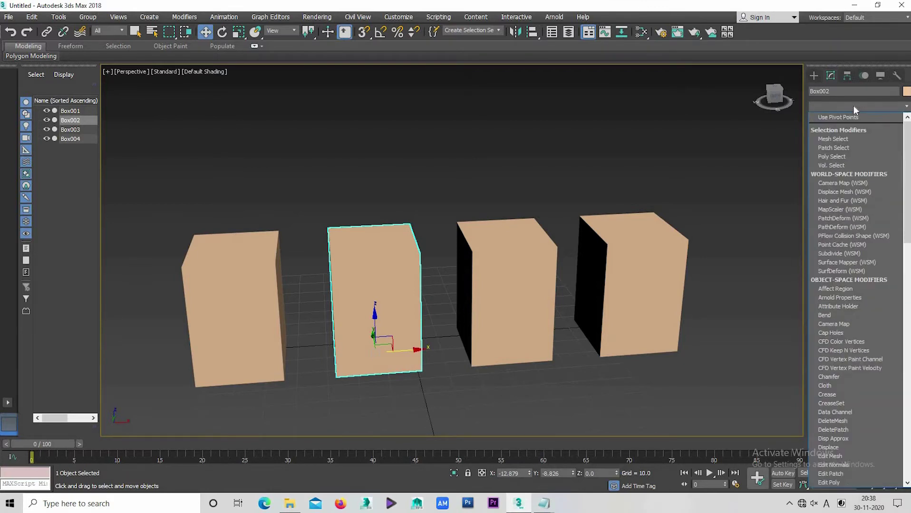
{"action": "type", "text": "Tessellate"}
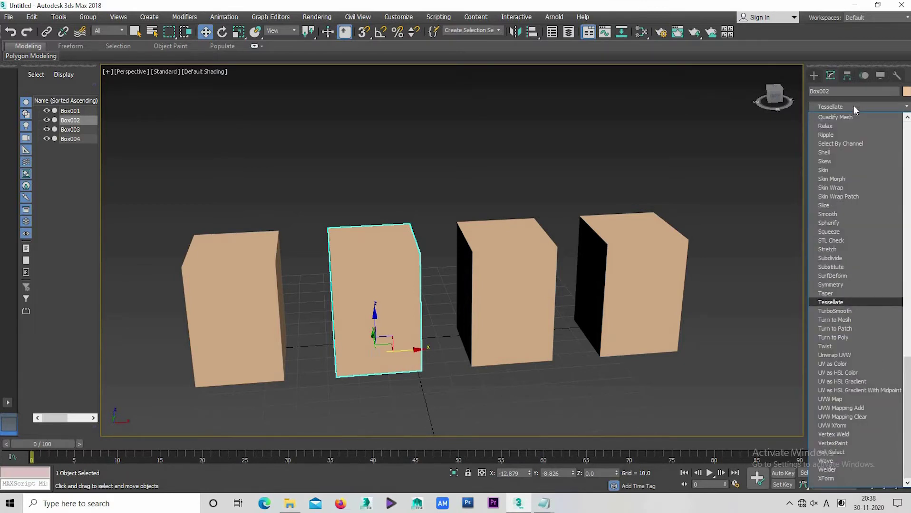
{"action": "left_click", "coordinate": [853, 105]}
{"action": "type", "text": "tw"}
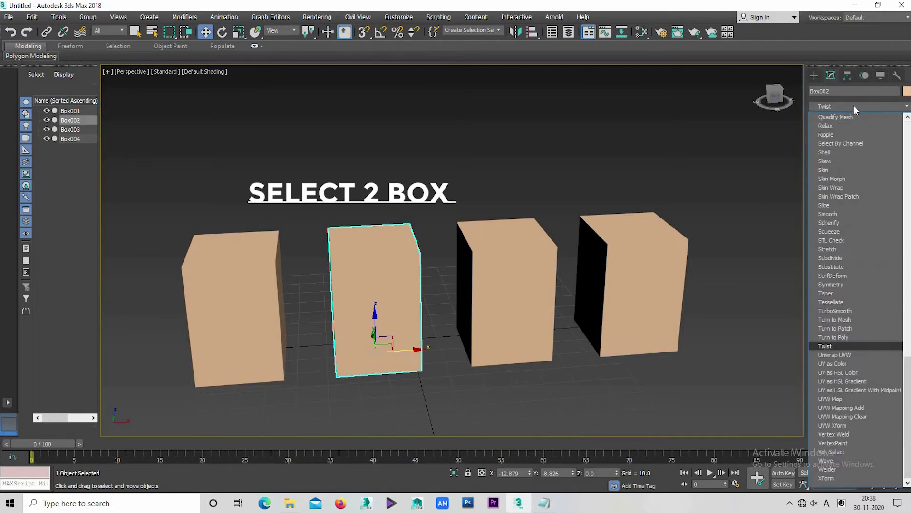
{"action": "left_click", "coordinate": [854, 346]}
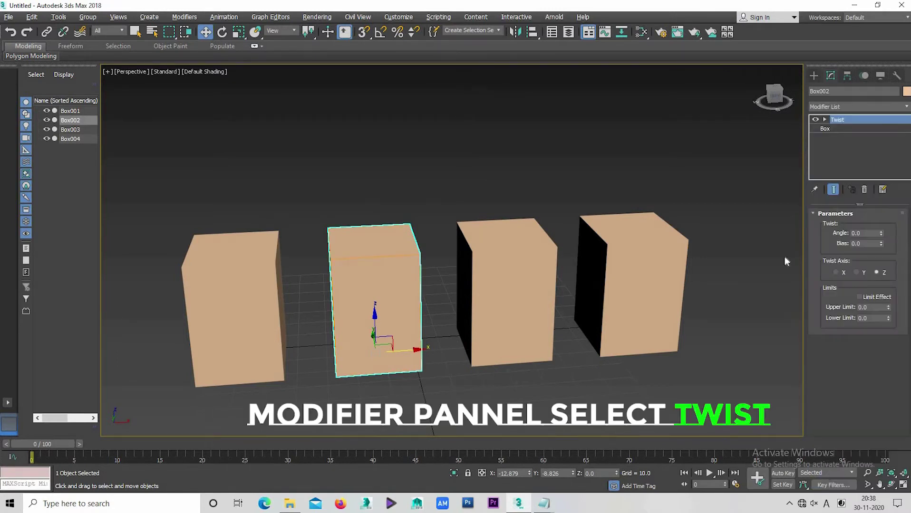
{"action": "left_click_drag", "start_coordinate": [880, 230], "coordinate": [880, 204]}
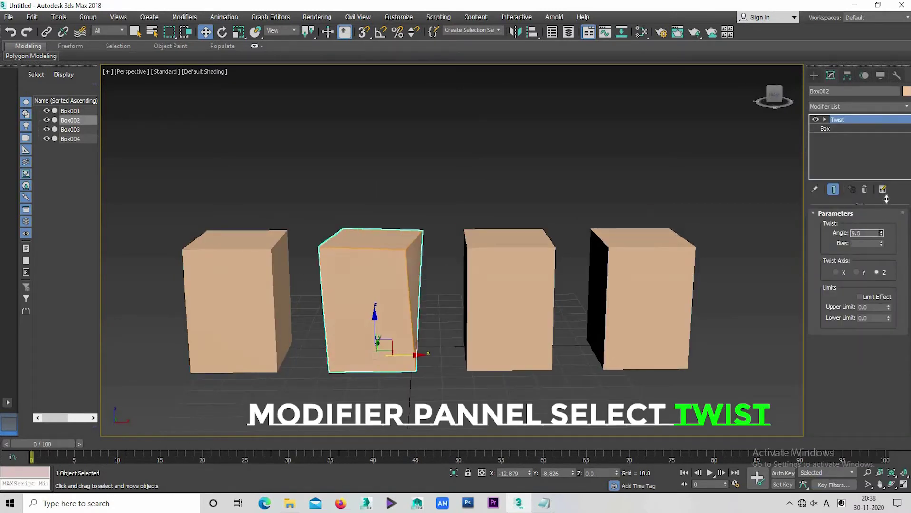
Move Box002 back along the Y axis
{"action": "middle_click_drag", "start_coordinate": [436, 319], "coordinate": [432, 342], "text": "alt"}
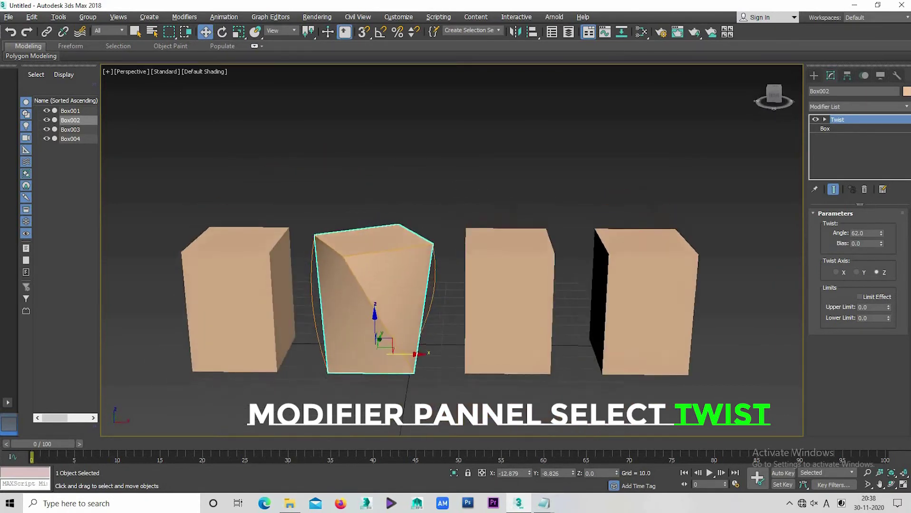
{"action": "mouse_move", "coordinate": [431, 342]}
{"action": "middle_mouse_down", "text": "alt"}
{"action": "mouse_move", "coordinate": [325, 318]}
{"action": "mouse_move", "coordinate": [374, 330]}
{"action": "middle_mouse_up", "text": "alt"}
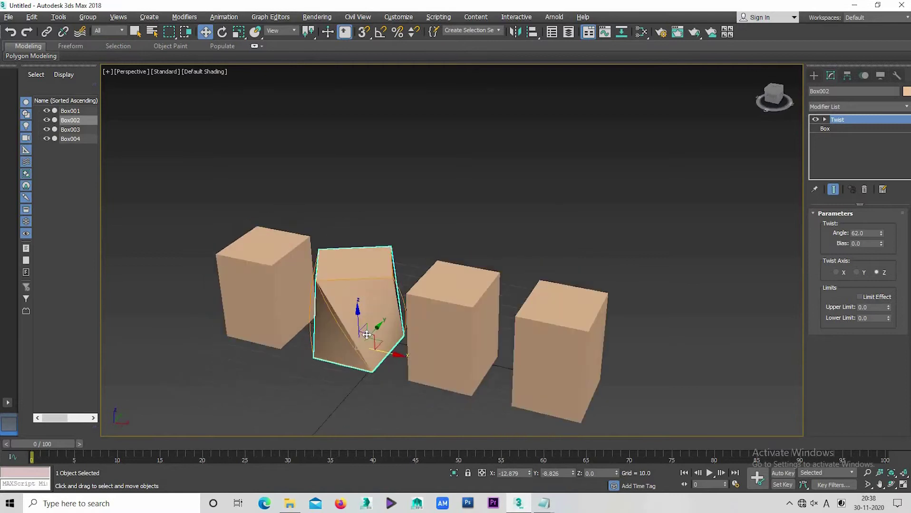
{"action": "left_click_drag", "start_coordinate": [374, 330], "coordinate": [351, 340]}
{"action": "mouse_move", "coordinate": [351, 340]}
{"action": "middle_mouse_down", "text": "alt"}
{"action": "mouse_move", "coordinate": [461, 264]}
{"action": "mouse_move", "coordinate": [439, 258]}
{"action": "mouse_move", "coordinate": [482, 291]}
{"action": "mouse_move", "coordinate": [480, 271]}
{"action": "middle_mouse_up", "text": "alt"}
Add a Bend modifier to Box003 with Angle -26.5 and Direction -134
{"action": "left_click", "coordinate": [439, 258]}
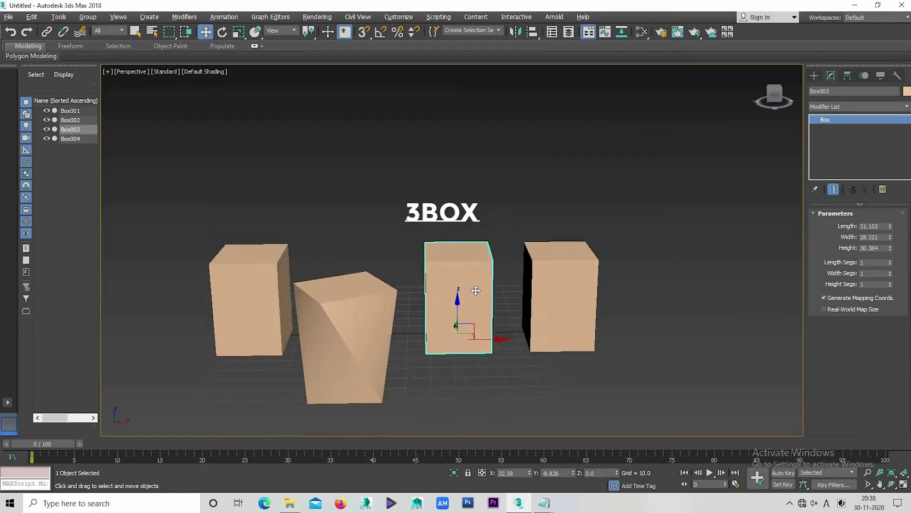
{"action": "left_click", "coordinate": [846, 107]}
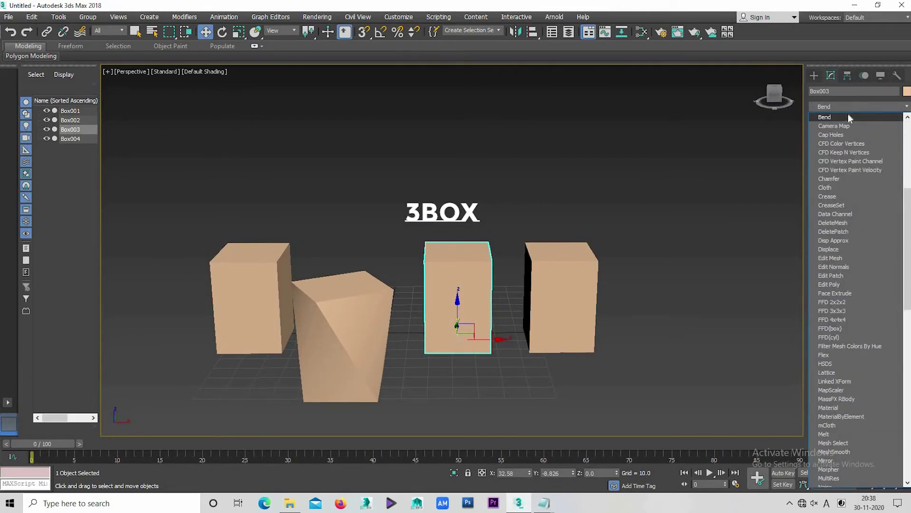
{"action": "left_click", "coordinate": [847, 116]}
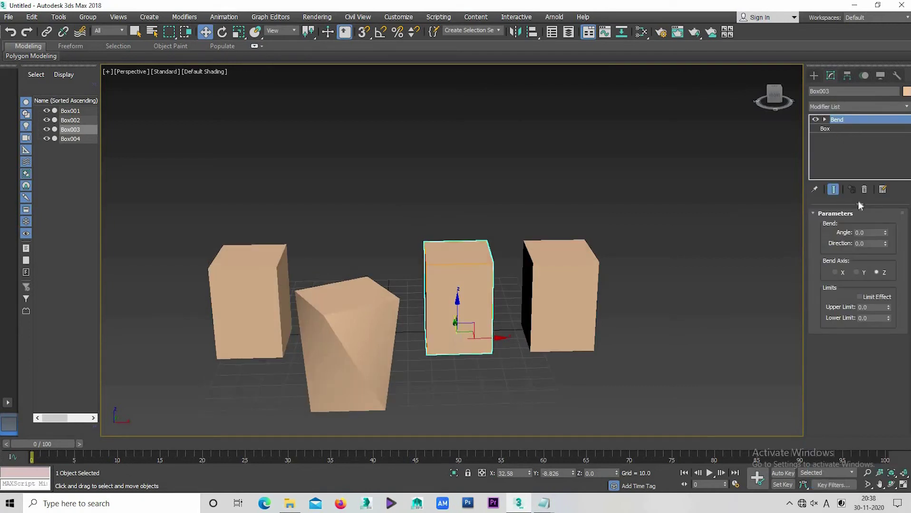
{"action": "mouse_move", "coordinate": [885, 234]}
{"action": "left_mouse_down"}
{"action": "mouse_move", "coordinate": [873, 291]}
{"action": "mouse_move", "coordinate": [903, 178]}
{"action": "left_mouse_up"}
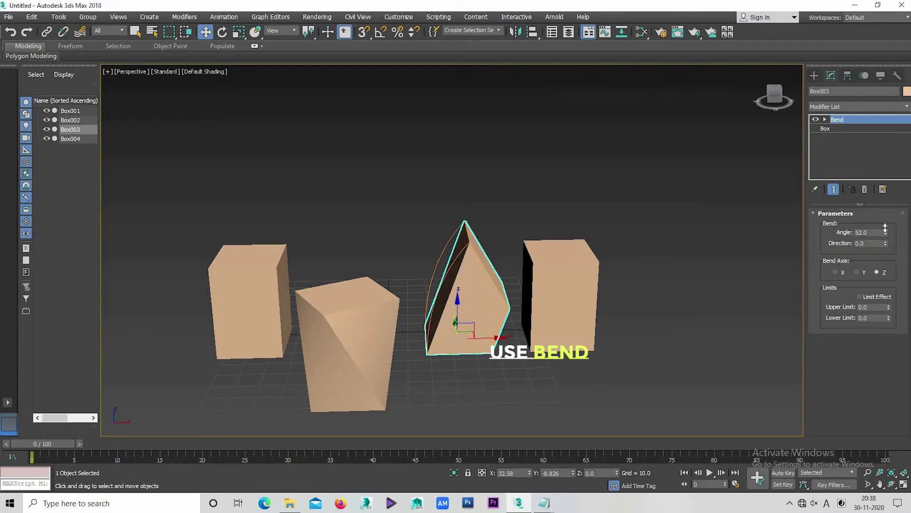
{"action": "left_click_drag", "start_coordinate": [885, 244], "coordinate": [875, 287]}
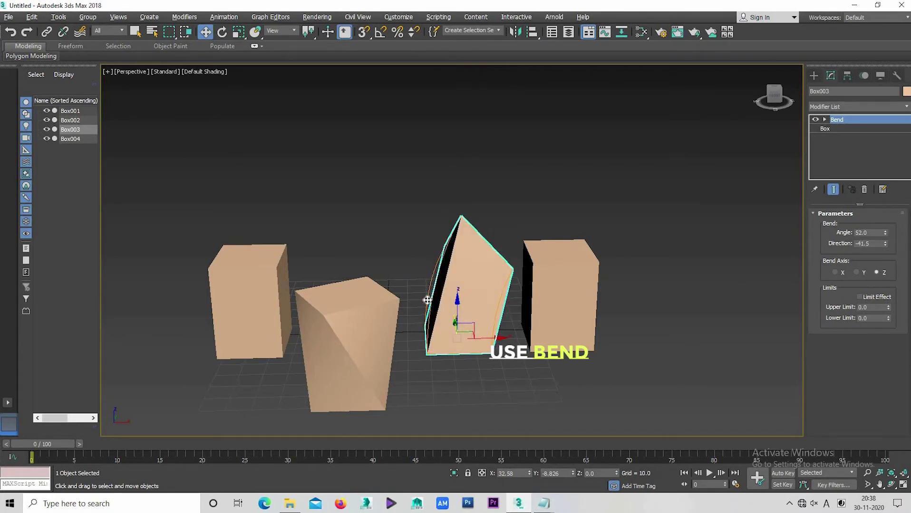
{"action": "mouse_move", "coordinate": [427, 300]}
{"action": "middle_mouse_down", "text": "alt"}
{"action": "mouse_move", "coordinate": [401, 301]}
{"action": "mouse_move", "coordinate": [518, 310]}
{"action": "mouse_move", "coordinate": [587, 286]}
{"action": "middle_mouse_up", "text": "alt"}
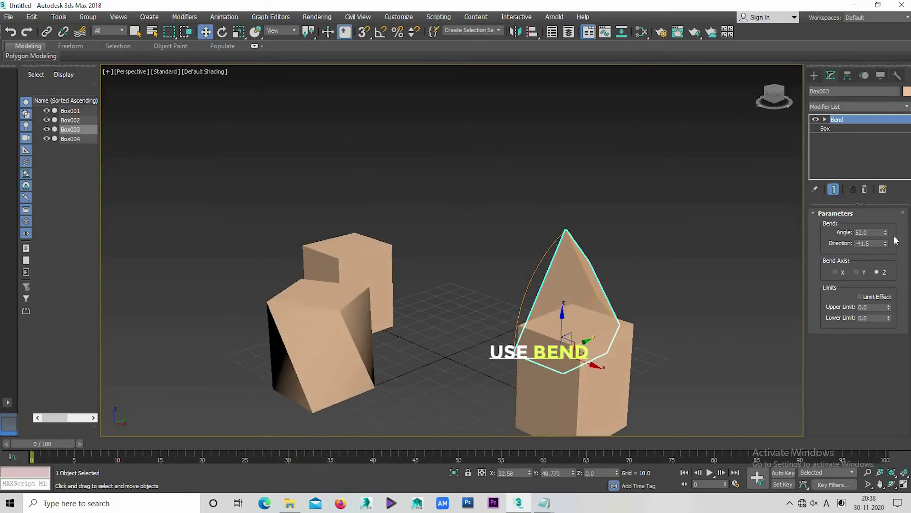
{"action": "mouse_move", "coordinate": [885, 244]}
{"action": "left_mouse_down"}
{"action": "mouse_move", "coordinate": [869, 344]}
{"action": "mouse_move", "coordinate": [885, 239]}
{"action": "mouse_move", "coordinate": [791, 315]}
{"action": "left_mouse_up"}
{"action": "mouse_move", "coordinate": [791, 315]}
{"action": "middle_mouse_down", "text": "alt"}
{"action": "mouse_move", "coordinate": [578, 300]}
{"action": "mouse_move", "coordinate": [789, 145]}
{"action": "middle_mouse_up", "text": "alt"}
Remove the Slice modifier accidentally added to Box004
{"action": "left_click", "coordinate": [578, 300]}
{"action": "left_click", "coordinate": [838, 106]}
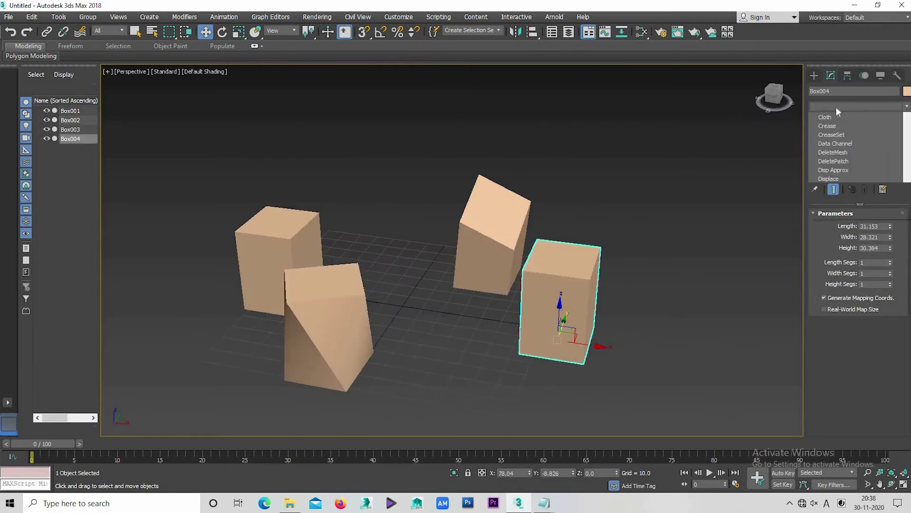
{"action": "type", "text": "str"}
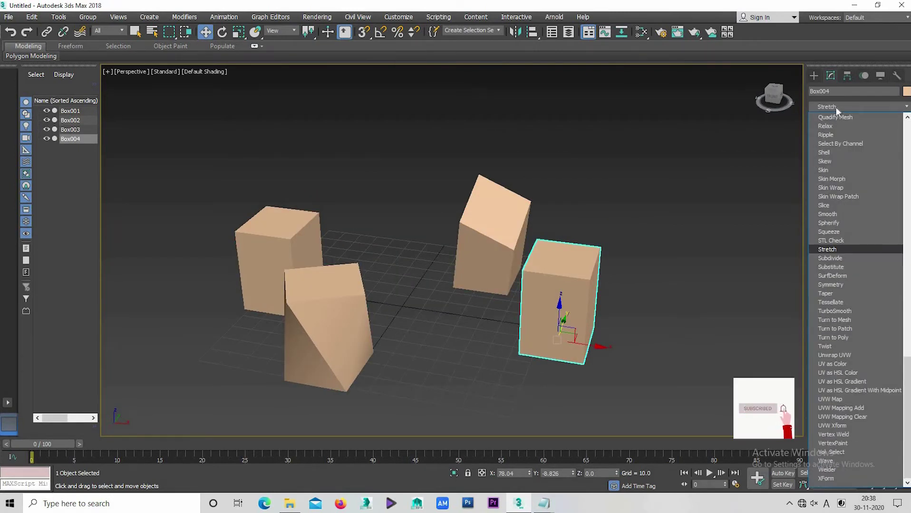
{"action": "left_click", "coordinate": [837, 207]}
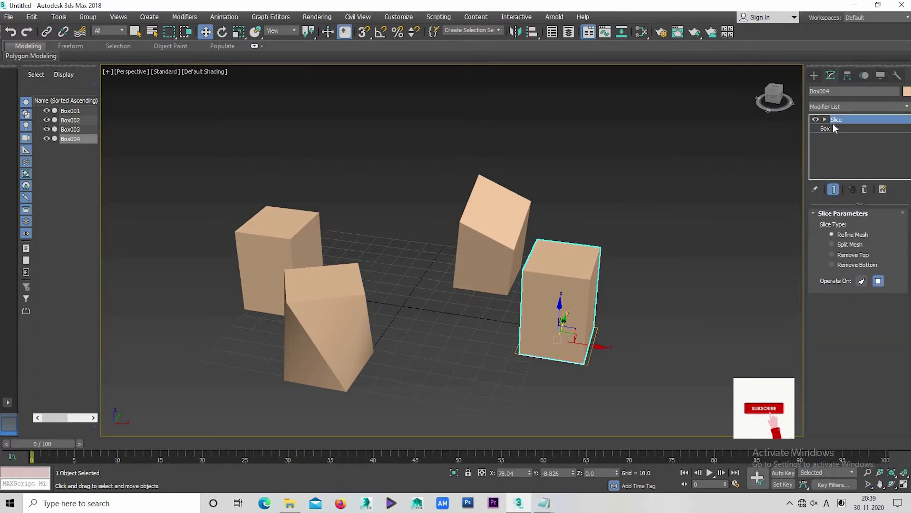
{"action": "key", "text": "1"}
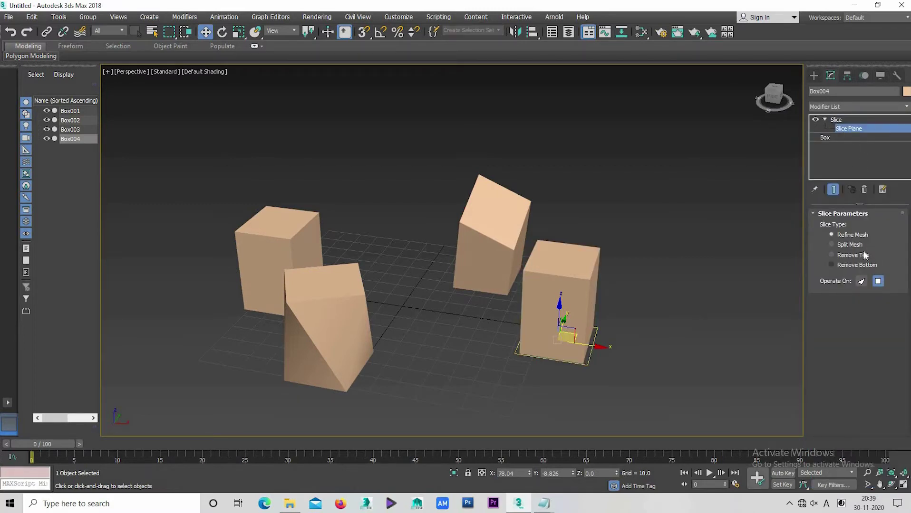
{"action": "left_click", "coordinate": [842, 121]}
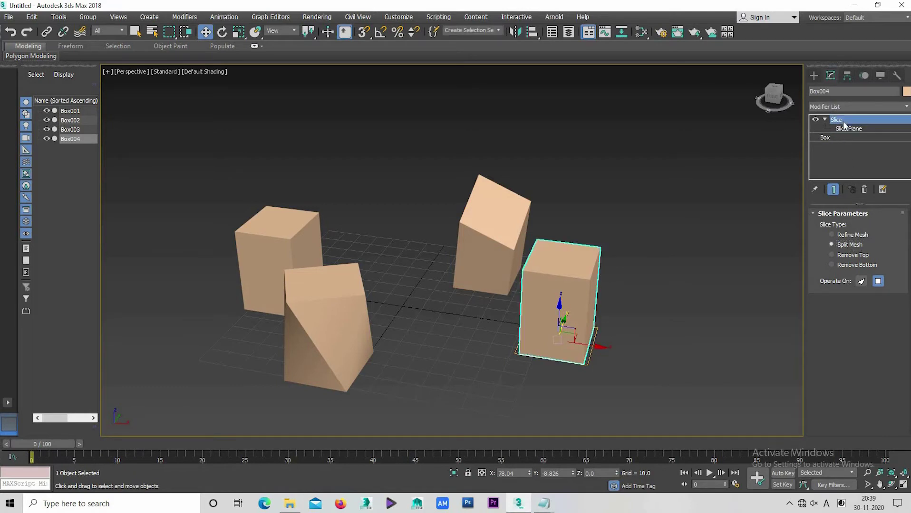
{"action": "right_click", "coordinate": [842, 121]}
{"action": "left_click", "coordinate": [811, 138]}
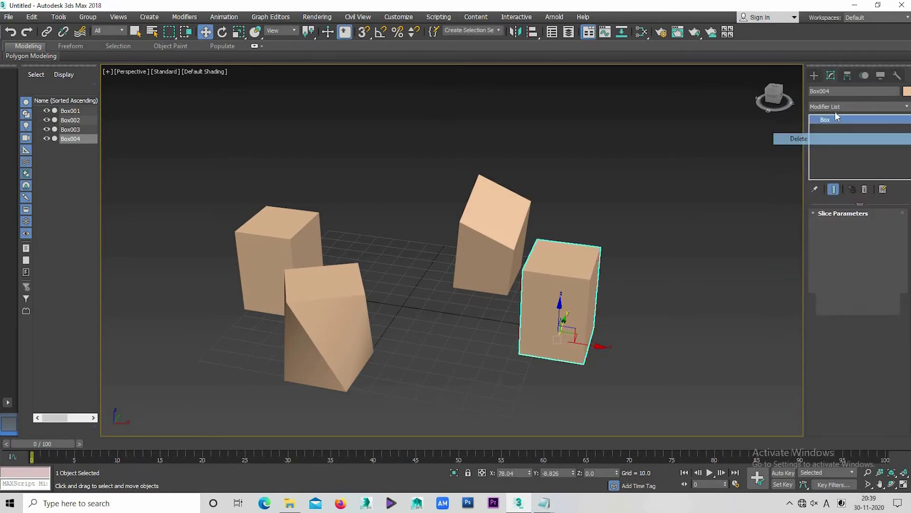
Add a Stretch modifier to Box004 with Stretch 1.7
{"action": "left_click", "coordinate": [835, 108]}
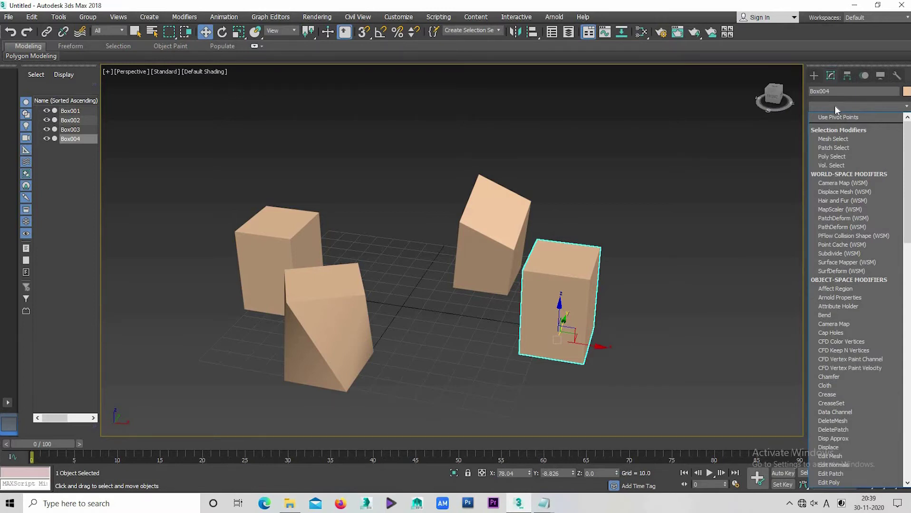
{"action": "scroll", "coordinate": [835, 108], "scroll_direction": "down", "scroll_amount": 3}
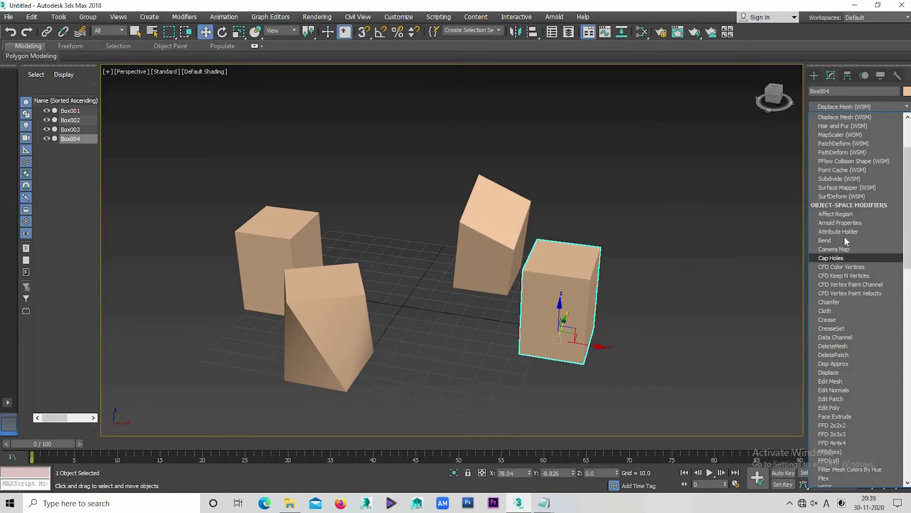
{"action": "left_click", "coordinate": [831, 108]}
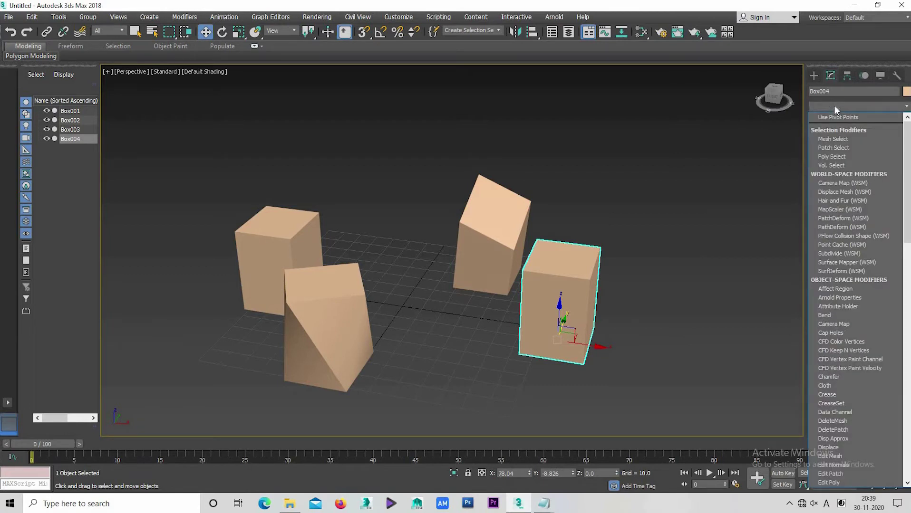
{"action": "scroll", "coordinate": [834, 106], "scroll_direction": "down", "scroll_amount": 5}
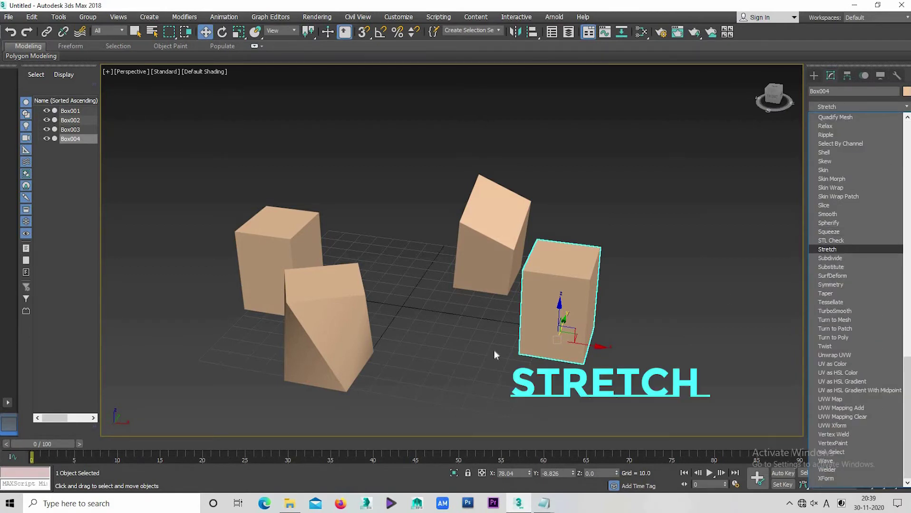
{"action": "left_click", "coordinate": [838, 249]}
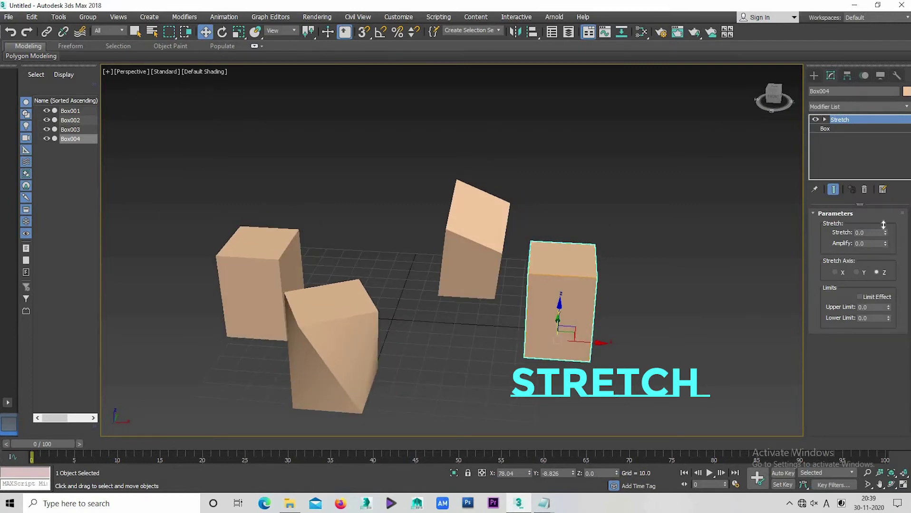
{"action": "left_click_drag", "start_coordinate": [885, 232], "coordinate": [885, 218]}
{"action": "middle_click_drag", "start_coordinate": [616, 285], "coordinate": [596, 280], "text": "alt"}
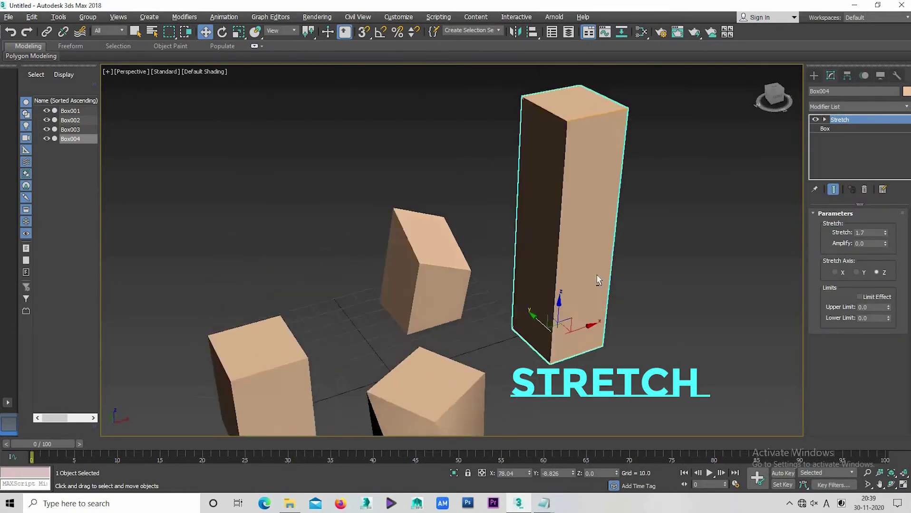
{"action": "scroll", "coordinate": [502, 340], "scroll_direction": "down", "scroll_amount": 3}
{"action": "mouse_move", "coordinate": [447, 345]}
{"action": "middle_mouse_down", "text": "alt"}
{"action": "mouse_move", "coordinate": [386, 342]}
{"action": "mouse_move", "coordinate": [354, 303]}
{"action": "mouse_move", "coordinate": [240, 318]}
{"action": "middle_mouse_up", "text": "alt"}
Select Box001, reach its Morpher Channel Parameters and start Pick Object from Scene
{"action": "left_click", "coordinate": [281, 326]}
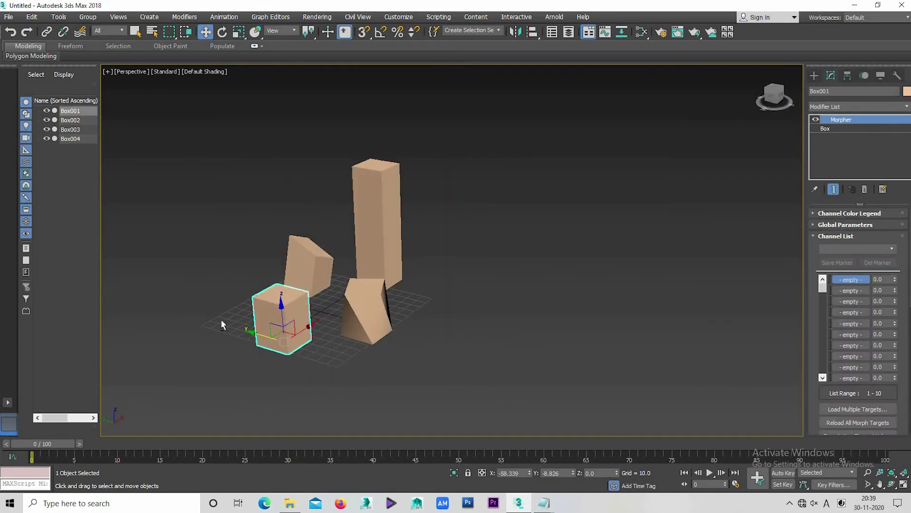
{"action": "scroll", "coordinate": [266, 328], "scroll_direction": "up", "scroll_amount": 3}
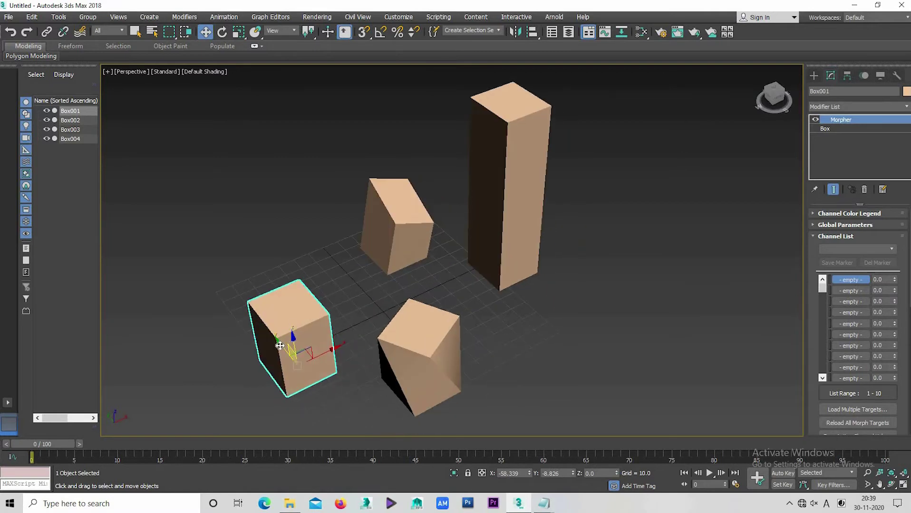
{"action": "mouse_move", "coordinate": [368, 316]}
{"action": "middle_mouse_down", "text": "alt"}
{"action": "mouse_move", "coordinate": [460, 286]}
{"action": "mouse_move", "coordinate": [296, 305]}
{"action": "mouse_move", "coordinate": [273, 328]}
{"action": "mouse_move", "coordinate": [380, 301]}
{"action": "mouse_move", "coordinate": [392, 314]}
{"action": "mouse_move", "coordinate": [304, 312]}
{"action": "mouse_move", "coordinate": [324, 314]}
{"action": "mouse_move", "coordinate": [312, 311]}
{"action": "middle_mouse_up", "text": "alt"}
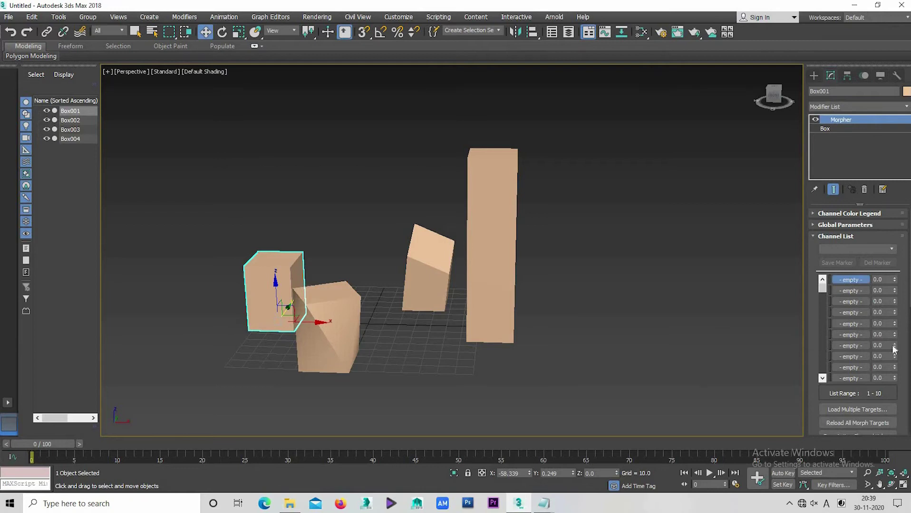
{"action": "scroll", "coordinate": [894, 257], "scroll_direction": "down", "scroll_amount": 2}
{"action": "scroll", "coordinate": [850, 271], "scroll_direction": "down", "scroll_amount": 2}
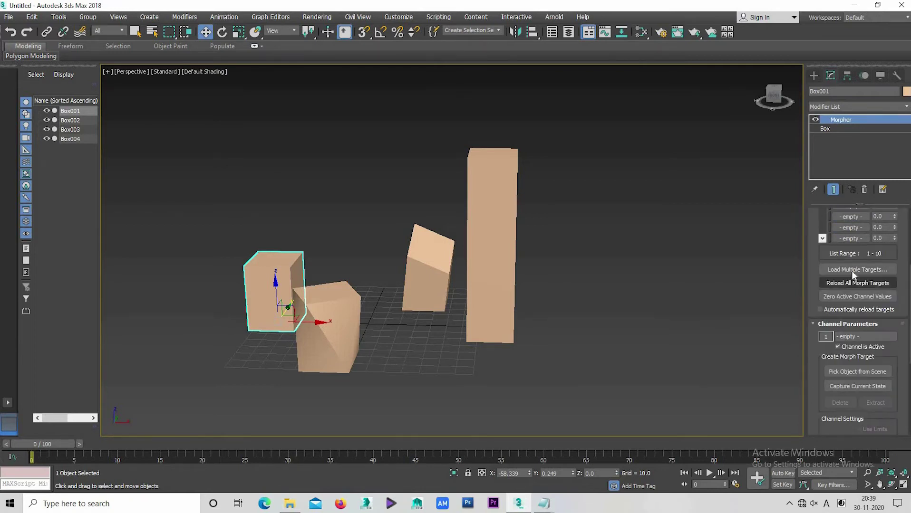
{"action": "left_click", "coordinate": [845, 367]}
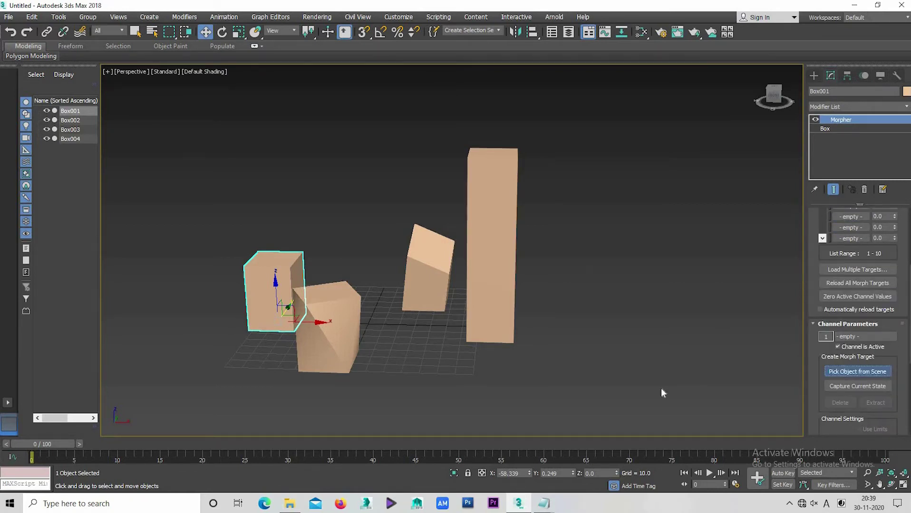
{"action": "middle_click_drag", "start_coordinate": [342, 297], "coordinate": [332, 332], "text": "alt"}
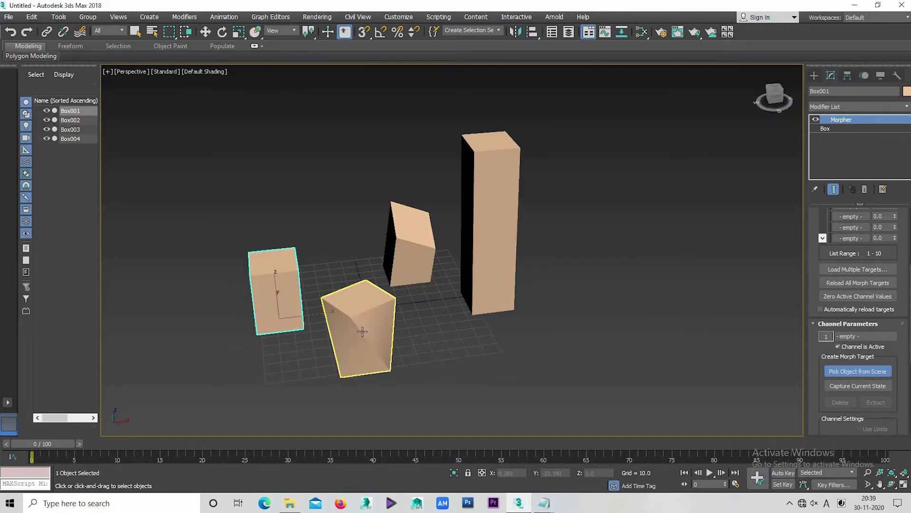
{"action": "mouse_move", "coordinate": [429, 334]}
{"action": "middle_mouse_down", "text": "alt"}
{"action": "mouse_move", "coordinate": [461, 344]}
{"action": "mouse_move", "coordinate": [431, 335]}
{"action": "mouse_move", "coordinate": [440, 343]}
{"action": "mouse_move", "coordinate": [447, 323]}
{"action": "mouse_move", "coordinate": [478, 303]}
{"action": "middle_mouse_up", "text": "alt"}
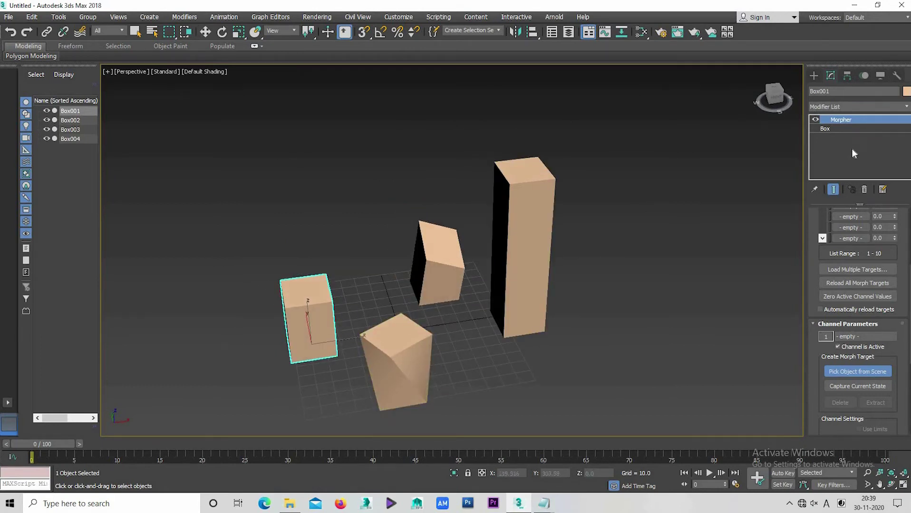
Colour the twisted Box002 green and the bent Box003 teal
{"action": "key", "text": "w"}
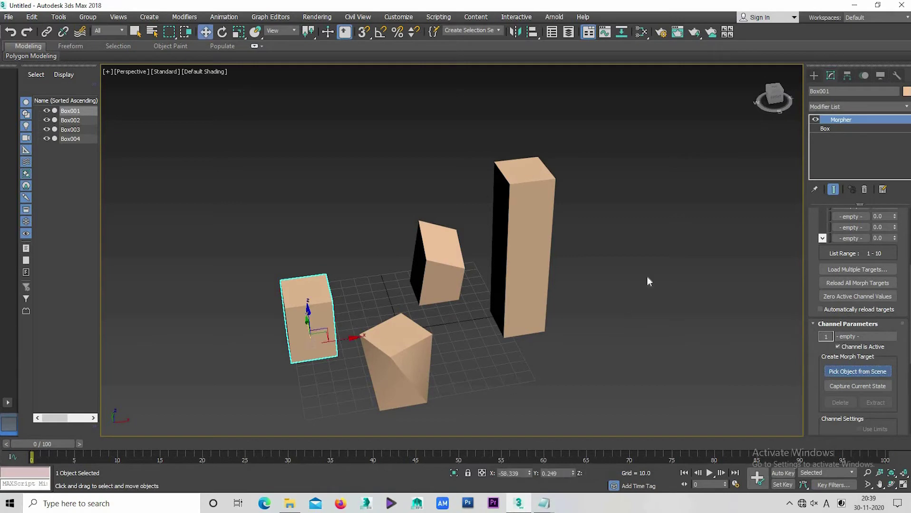
{"action": "left_click", "coordinate": [381, 367]}
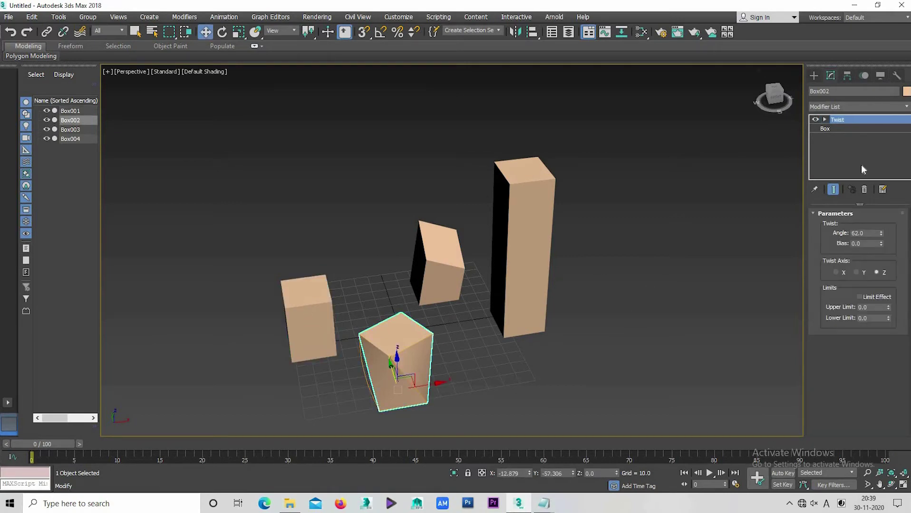
{"action": "left_click", "coordinate": [837, 129]}
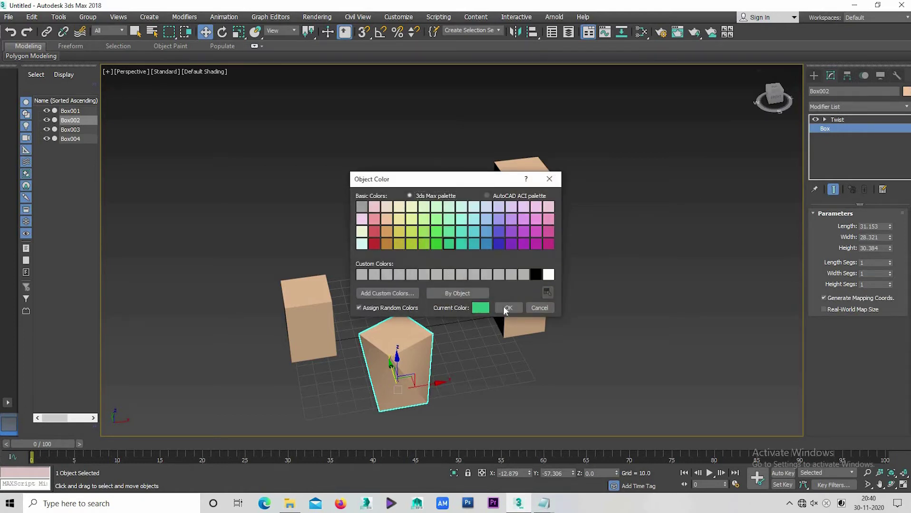
{"action": "left_click", "coordinate": [507, 308]}
{"action": "left_click", "coordinate": [438, 262]}
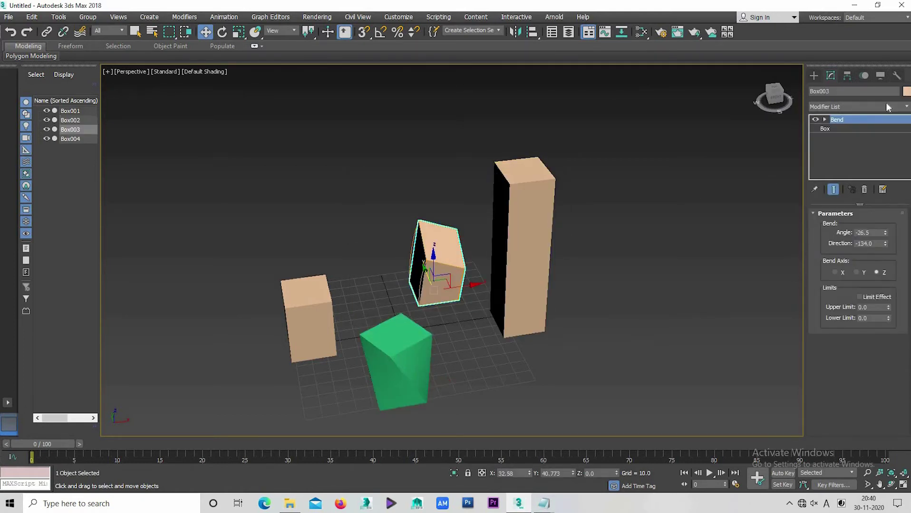
{"action": "left_click", "coordinate": [906, 91]}
{"action": "left_click", "coordinate": [473, 244]}
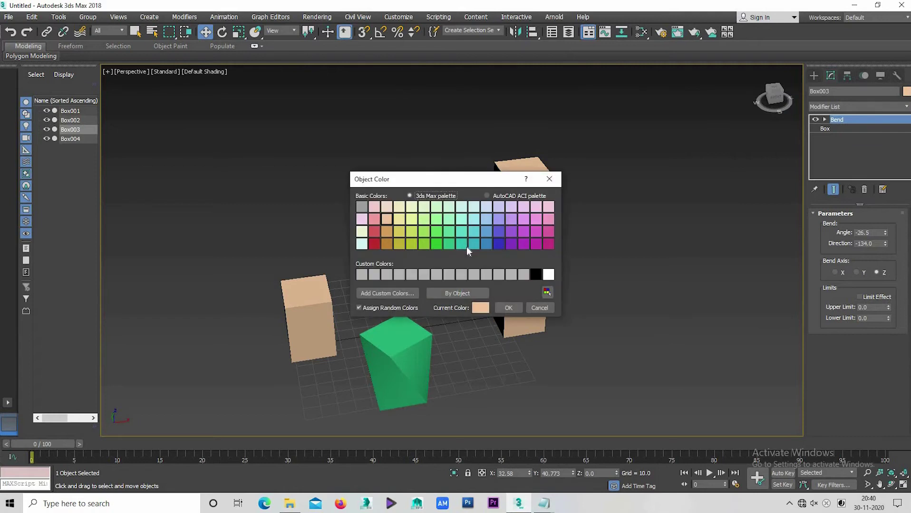
{"action": "left_click", "coordinate": [508, 308]}
Colour the tall stretched Box004 purple, then clear the selection
{"action": "left_click", "coordinate": [527, 229]}
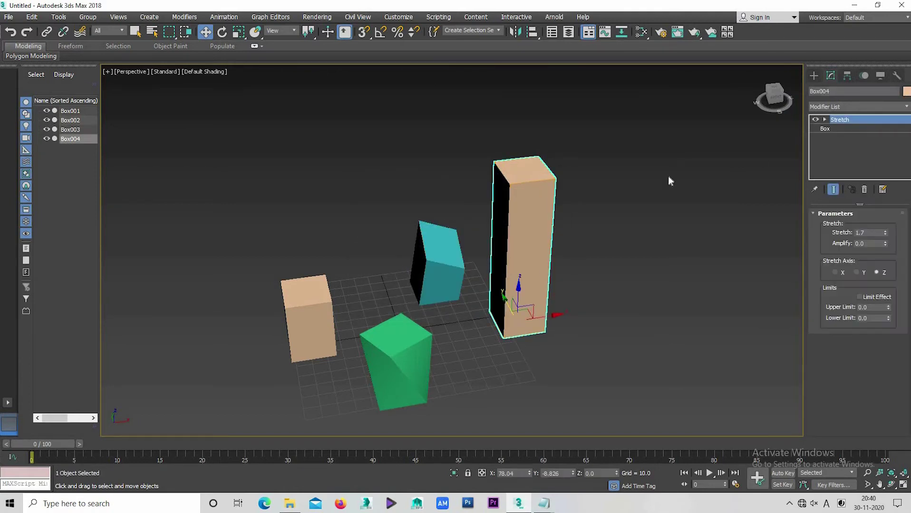
{"action": "left_click", "coordinate": [905, 91]}
{"action": "left_click", "coordinate": [523, 231]}
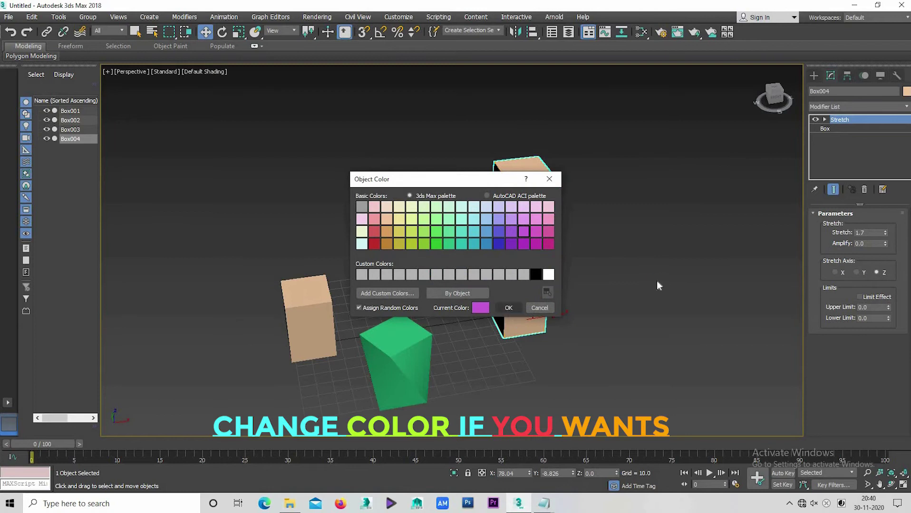
{"action": "left_click", "coordinate": [508, 308]}
{"action": "left_click", "coordinate": [482, 290]}
{"action": "mouse_move", "coordinate": [482, 289]}
{"action": "middle_mouse_down", "text": "alt"}
{"action": "mouse_move", "coordinate": [602, 325]}
{"action": "mouse_move", "coordinate": [551, 296]}
{"action": "mouse_move", "coordinate": [502, 301]}
{"action": "mouse_move", "coordinate": [325, 281]}
{"action": "middle_mouse_up", "text": "alt"}
Make Box001 grey, recolour Box004 blue, and reselect Box001
{"action": "left_click", "coordinate": [355, 302]}
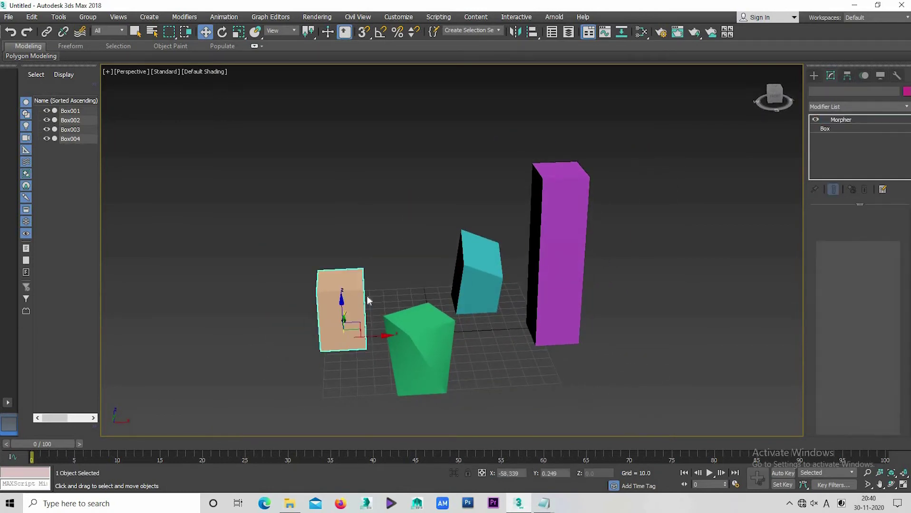
{"action": "left_click", "coordinate": [905, 92]}
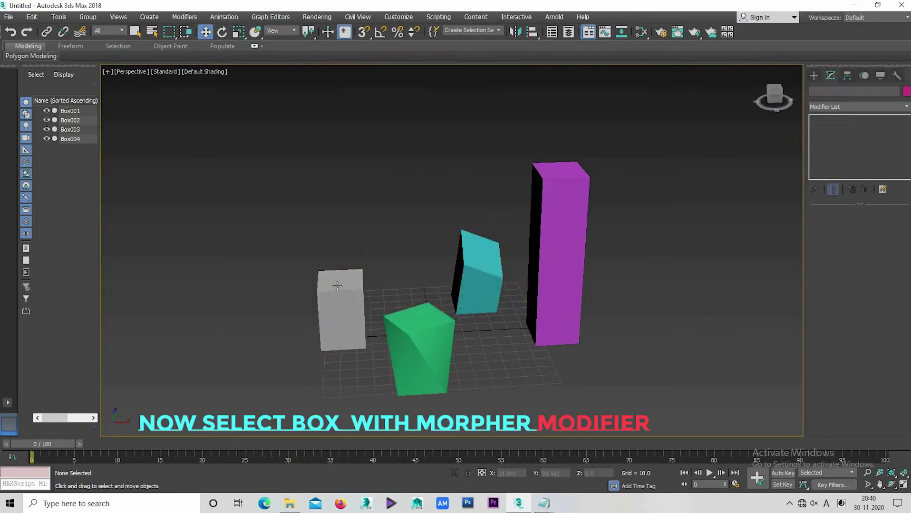
{"action": "mouse_move", "coordinate": [350, 299]}
{"action": "middle_mouse_down", "text": "alt"}
{"action": "mouse_move", "coordinate": [406, 264]}
{"action": "mouse_move", "coordinate": [473, 299]}
{"action": "middle_mouse_up", "text": "alt"}
{"action": "left_click", "coordinate": [383, 275]}
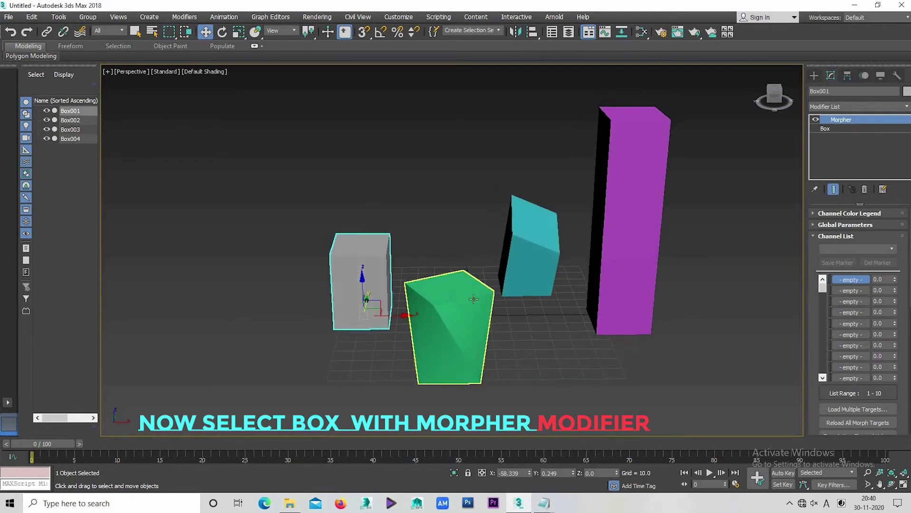
{"action": "left_click", "coordinate": [655, 233]}
{"action": "left_click", "coordinate": [906, 91]}
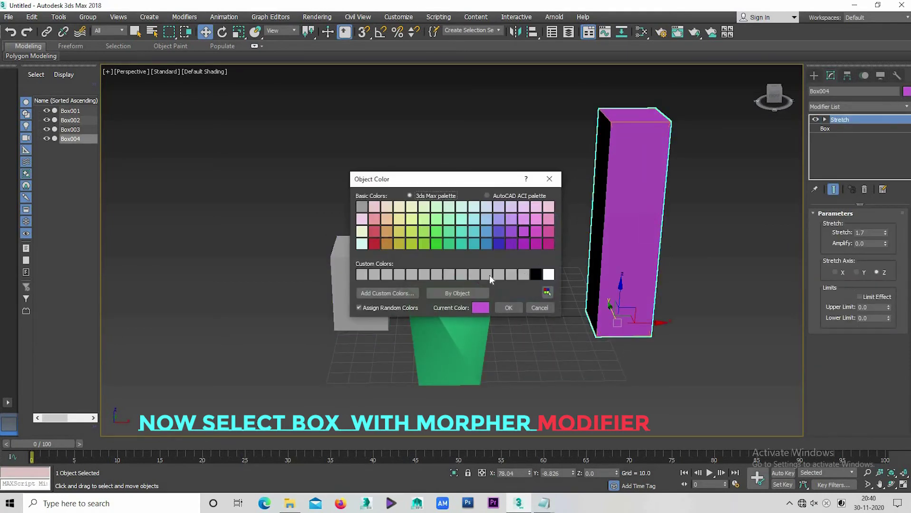
{"action": "left_click", "coordinate": [485, 243]}
{"action": "left_click", "coordinate": [508, 308]}
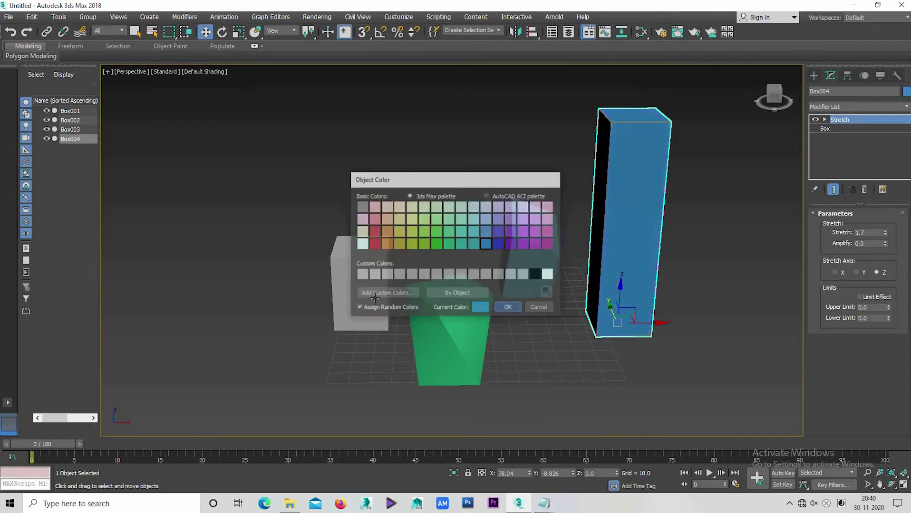
{"action": "left_click", "coordinate": [389, 274]}
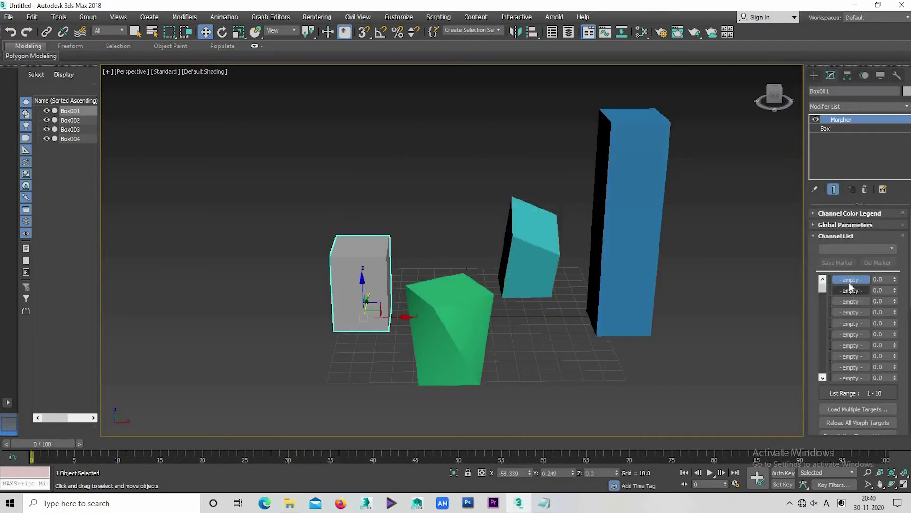
Load green Box002 into Box001's first Morpher channel and preview the skew
{"action": "scroll", "coordinate": [849, 286], "scroll_direction": "down", "scroll_amount": 1}
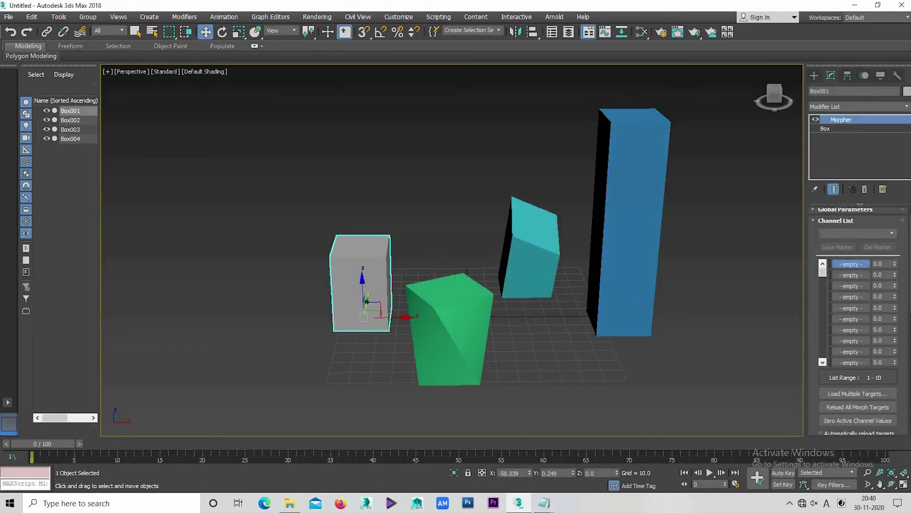
{"action": "scroll", "coordinate": [871, 330], "scroll_direction": "down", "scroll_amount": 5}
{"action": "scroll", "coordinate": [849, 316], "scroll_direction": "down", "scroll_amount": 2}
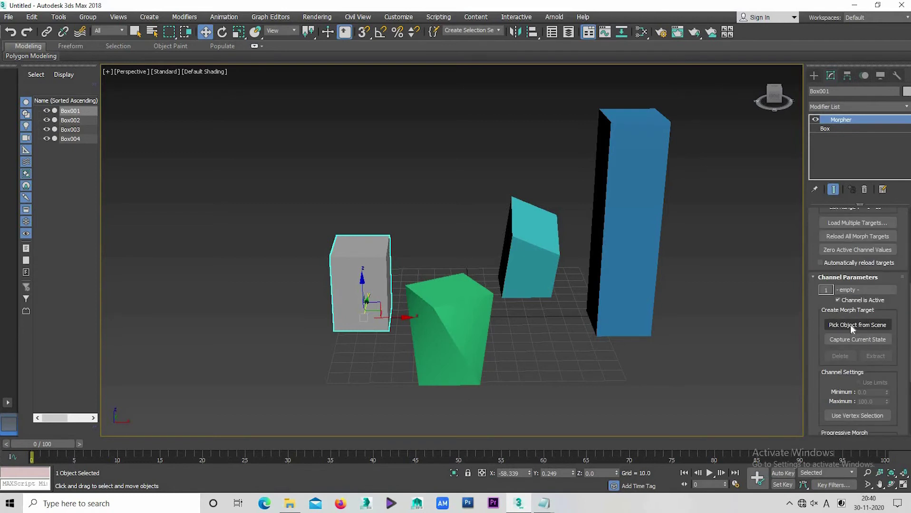
{"action": "left_click", "coordinate": [851, 327]}
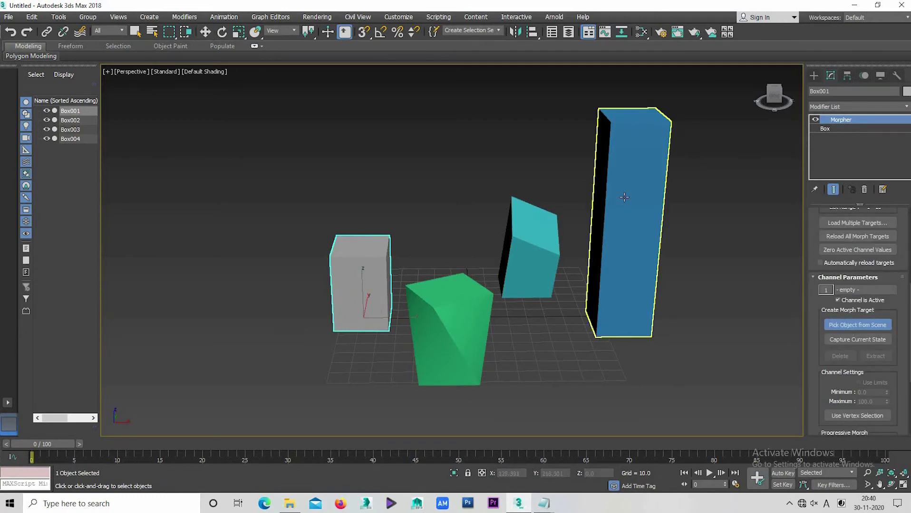
{"action": "left_click", "coordinate": [449, 324]}
{"action": "left_click", "coordinate": [394, 205]}
{"action": "left_click", "coordinate": [363, 280]}
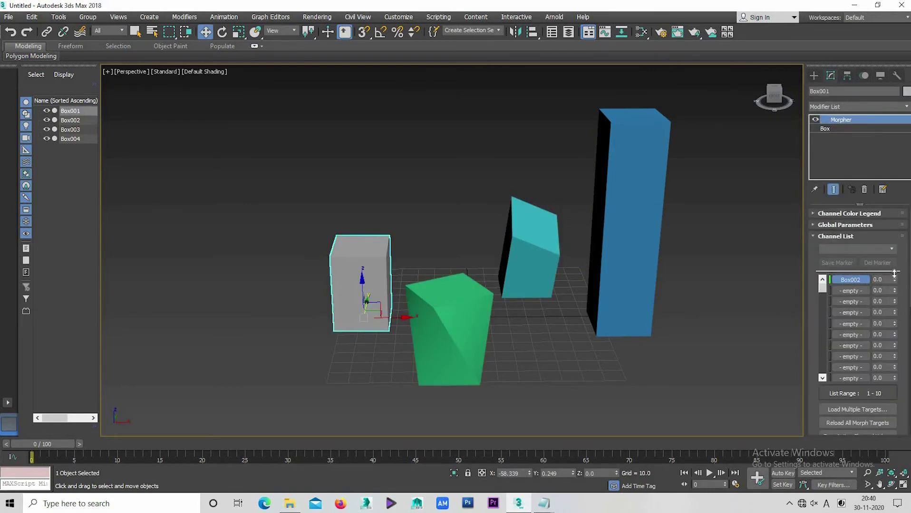
{"action": "mouse_move", "coordinate": [894, 278]}
{"action": "left_mouse_down"}
{"action": "mouse_move", "coordinate": [896, 247]}
{"action": "mouse_move", "coordinate": [12, 375]}
{"action": "mouse_move", "coordinate": [361, 174]}
{"action": "left_mouse_up"}
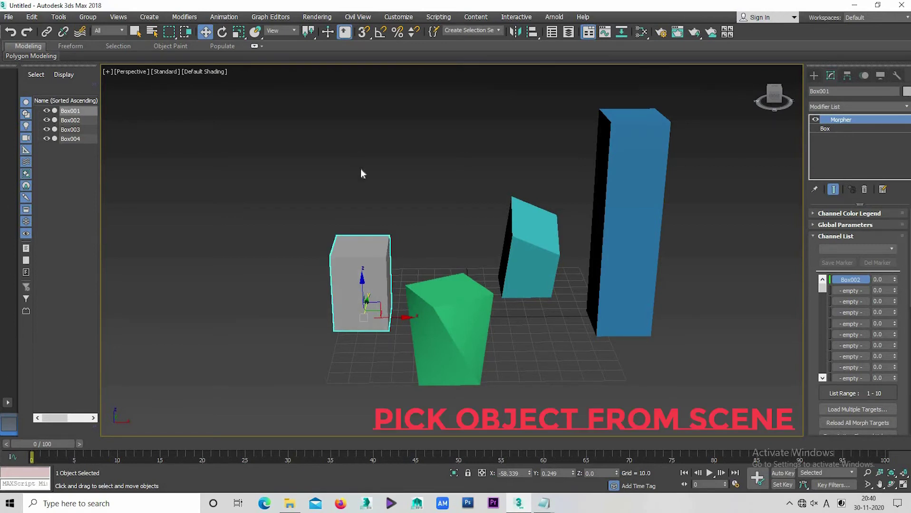
Load teal Box003 into the second channel, test it at 55%, then reset to 0
{"action": "left_click", "coordinate": [854, 292]}
{"action": "scroll", "coordinate": [871, 375], "scroll_direction": "down", "scroll_amount": 3}
{"action": "scroll", "coordinate": [872, 380], "scroll_direction": "down", "scroll_amount": 2}
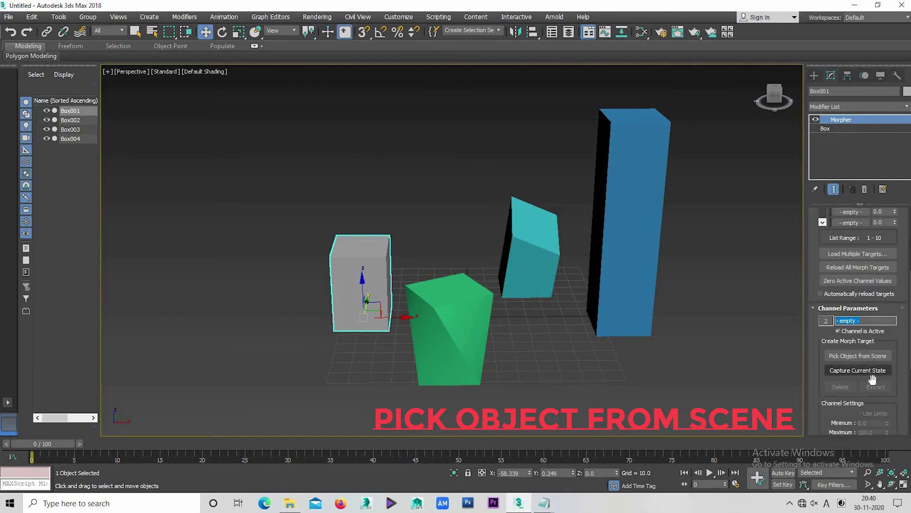
{"action": "scroll", "coordinate": [872, 379], "scroll_direction": "down", "scroll_amount": 2}
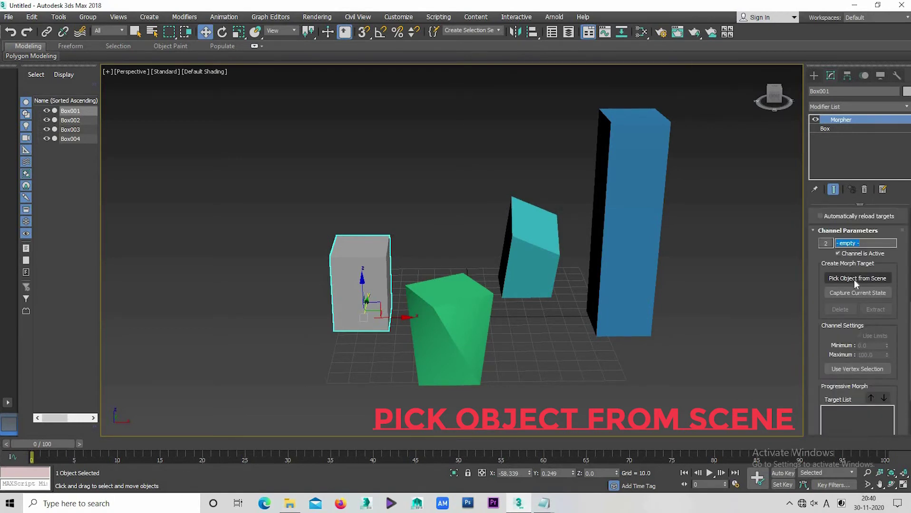
{"action": "left_click", "coordinate": [853, 279]}
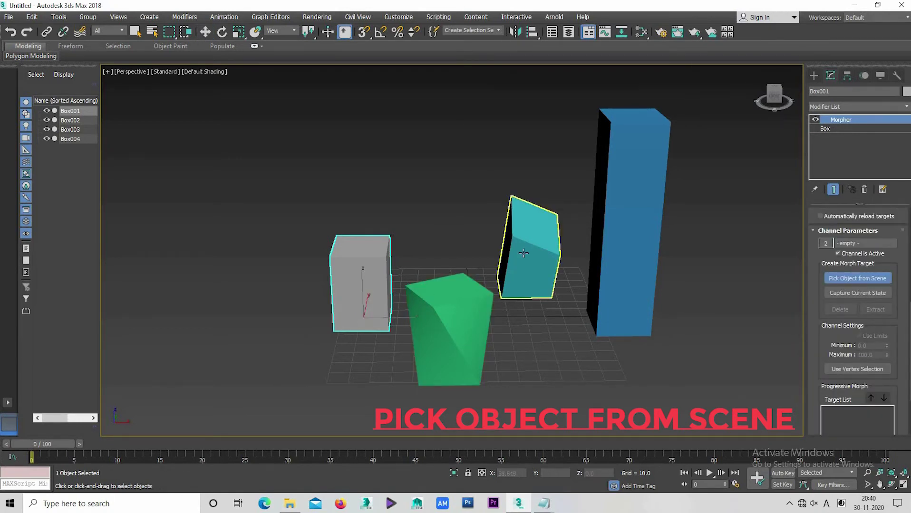
{"action": "left_click", "coordinate": [542, 273]}
{"action": "scroll", "coordinate": [899, 298], "scroll_direction": "up", "scroll_amount": 3}
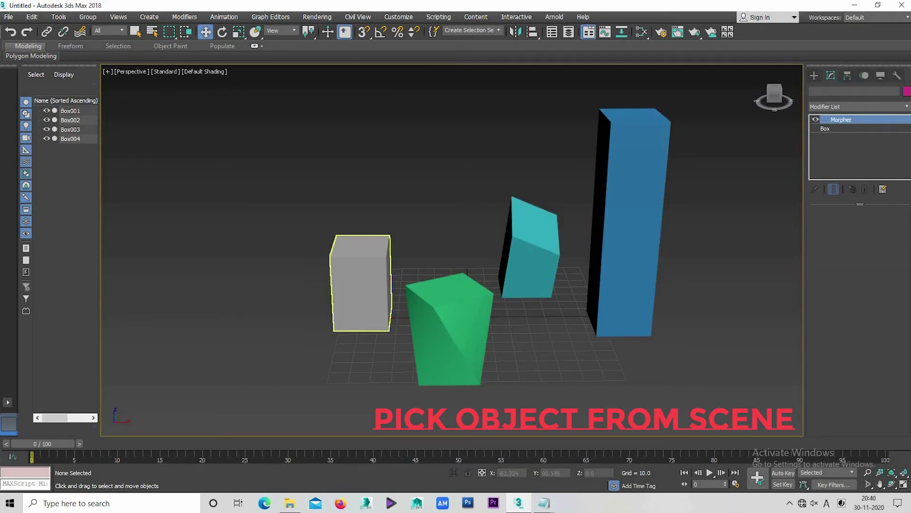
{"action": "left_click_drag", "start_coordinate": [894, 292], "coordinate": [886, 228]}
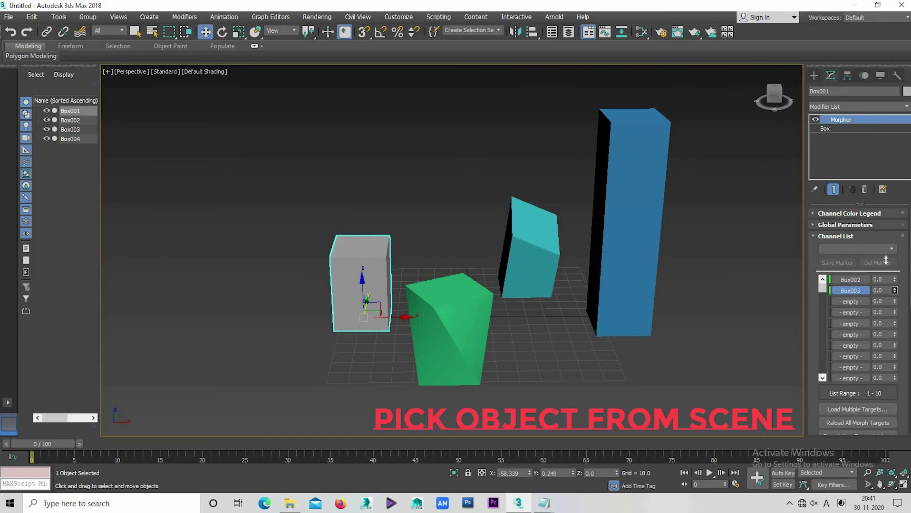
{"action": "left_click_drag", "start_coordinate": [886, 229], "coordinate": [905, 368]}
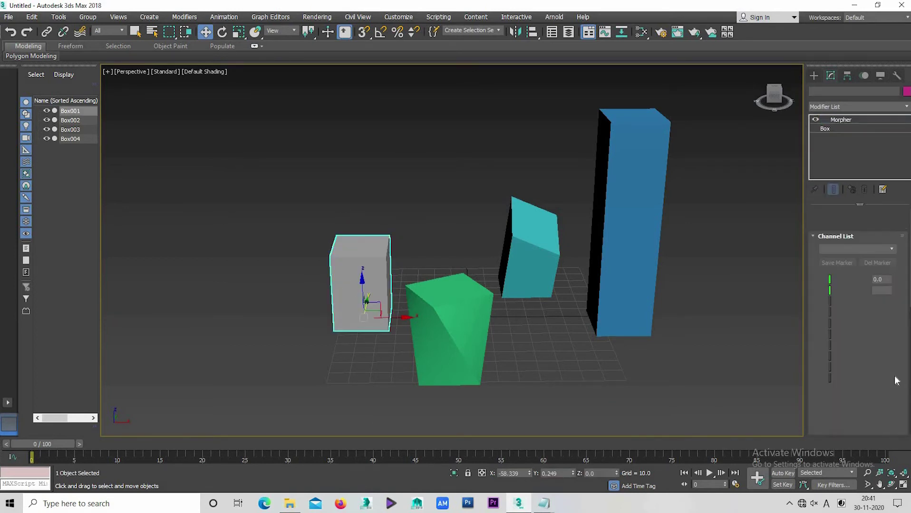
Pick the tall blue Box004 for the third channel, then reselect Box001
{"action": "scroll", "coordinate": [867, 352], "scroll_direction": "down", "scroll_amount": 3}
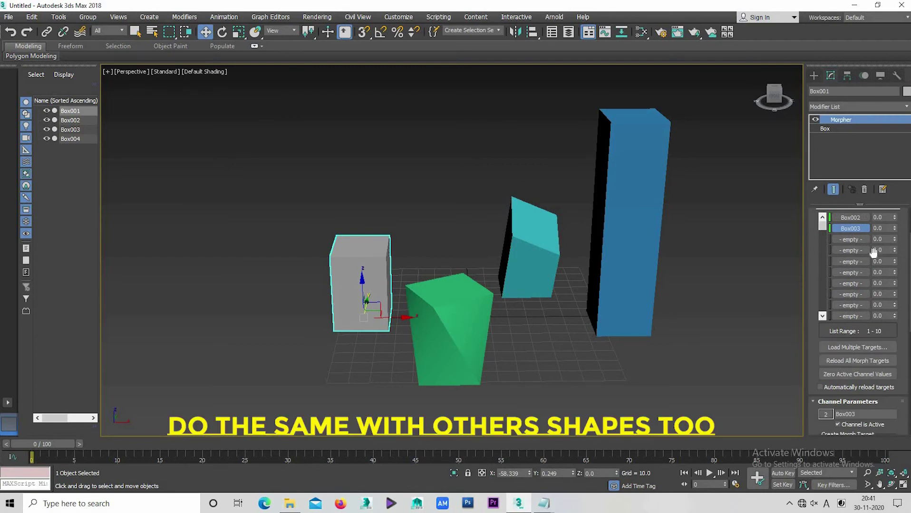
{"action": "left_click", "coordinate": [851, 240]}
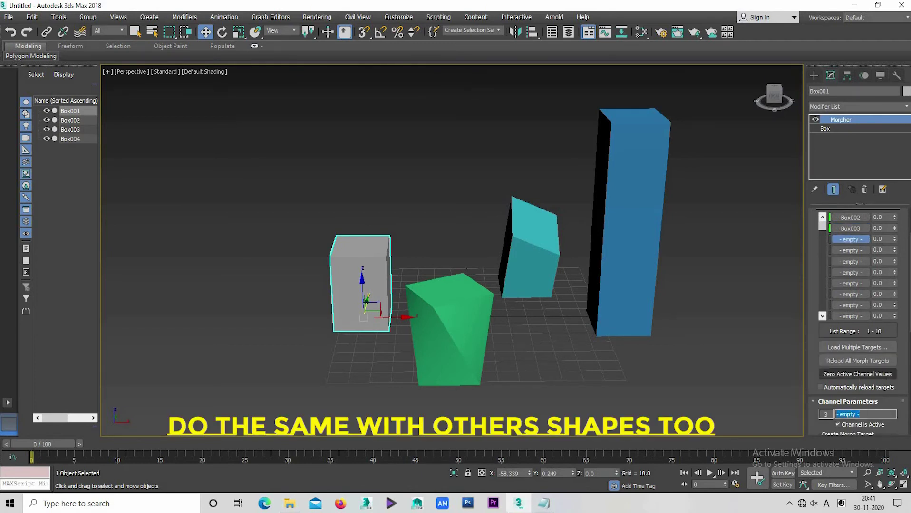
{"action": "scroll", "coordinate": [863, 422], "scroll_direction": "down", "scroll_amount": 2}
{"action": "scroll", "coordinate": [861, 416], "scroll_direction": "down", "scroll_amount": 1}
{"action": "left_click", "coordinate": [858, 402]}
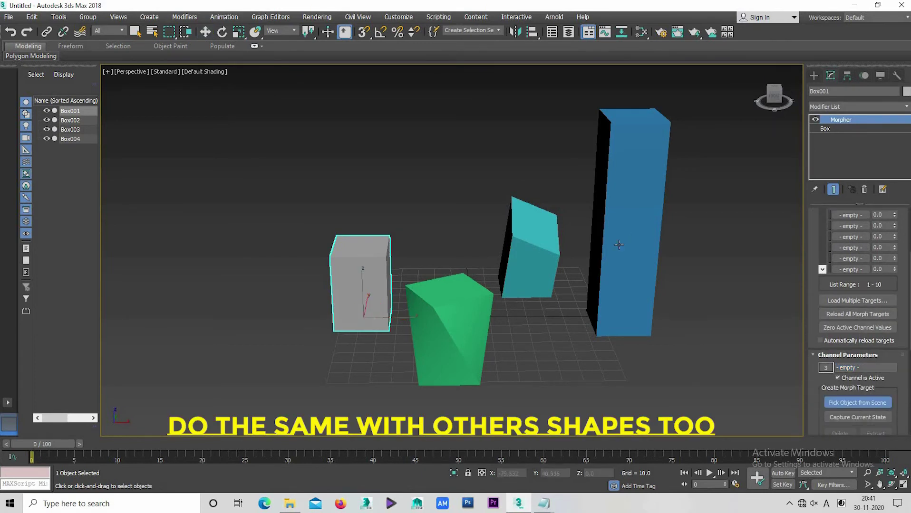
{"action": "left_click", "coordinate": [631, 219]}
{"action": "left_click", "coordinate": [457, 265]}
{"action": "left_click", "coordinate": [362, 295]}
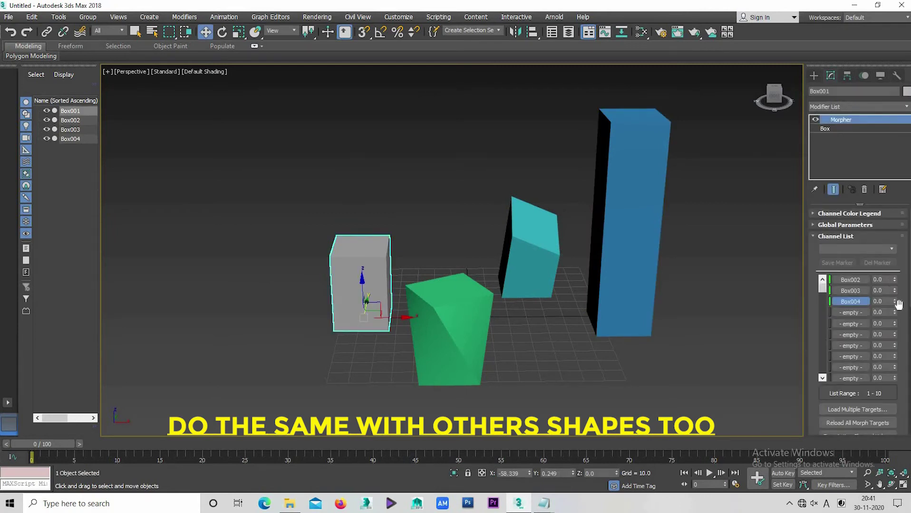
Preview the Box002, Box003 and Box004 morphs on Box001 from a lower, closer angle
{"action": "left_click_drag", "start_coordinate": [894, 302], "coordinate": [891, 316]}
{"action": "middle_click_drag", "start_coordinate": [409, 208], "coordinate": [405, 376], "text": "alt"}
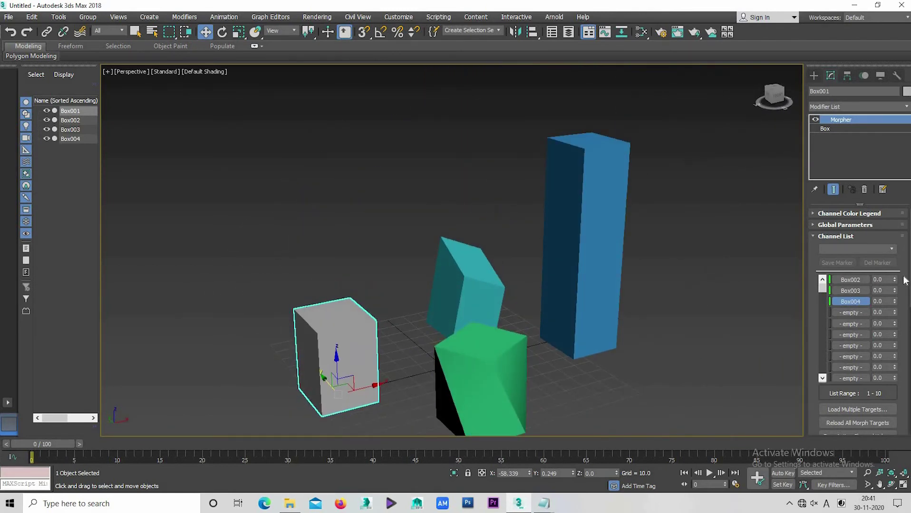
{"action": "left_click_drag", "start_coordinate": [895, 282], "coordinate": [895, 285]}
{"action": "left_click_drag", "start_coordinate": [894, 291], "coordinate": [660, 336]}
{"action": "left_click_drag", "start_coordinate": [893, 302], "coordinate": [318, 235]}
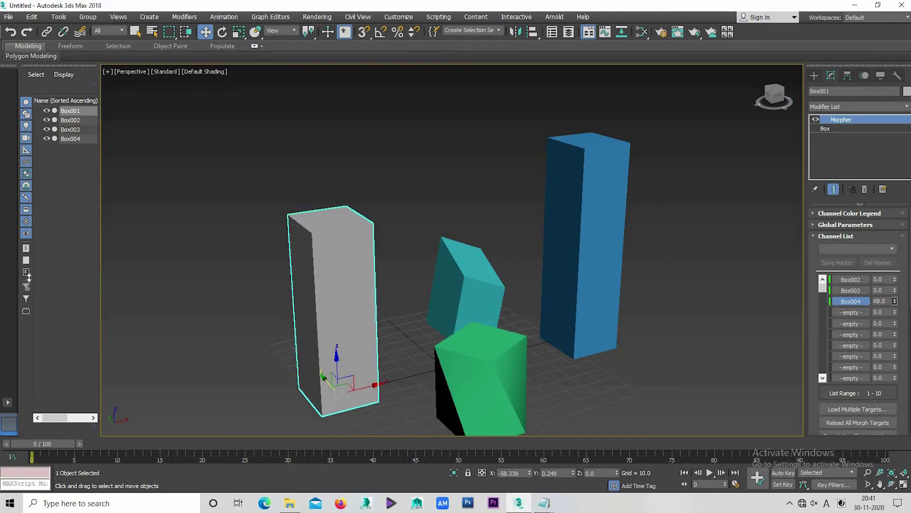
{"action": "mouse_move", "coordinate": [319, 235]}
{"action": "middle_mouse_down", "text": "alt"}
{"action": "mouse_move", "coordinate": [371, 316]}
{"action": "mouse_move", "coordinate": [514, 309]}
{"action": "middle_mouse_up", "text": "alt"}
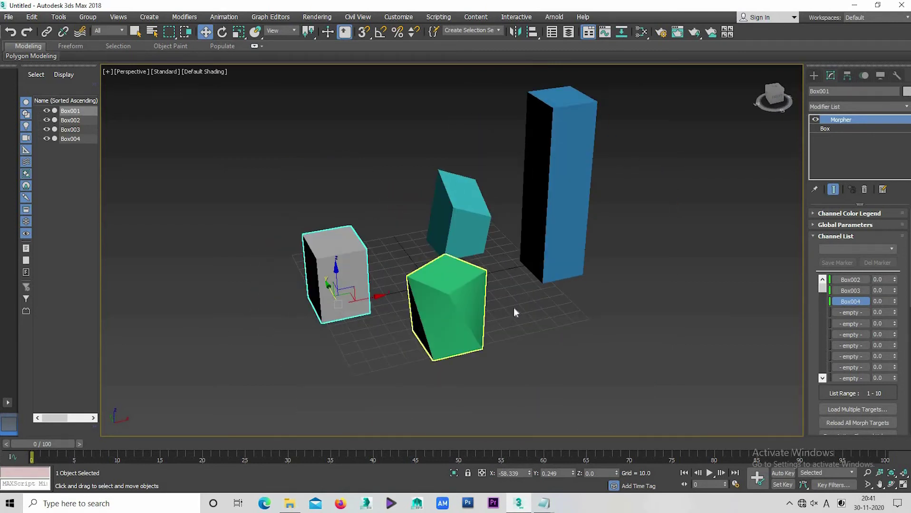
{"action": "scroll", "coordinate": [514, 309], "scroll_direction": "up", "scroll_amount": 2}
With Auto Key on, key the Box002 channel to 100 at frame 10
{"action": "left_click", "coordinate": [782, 473]}
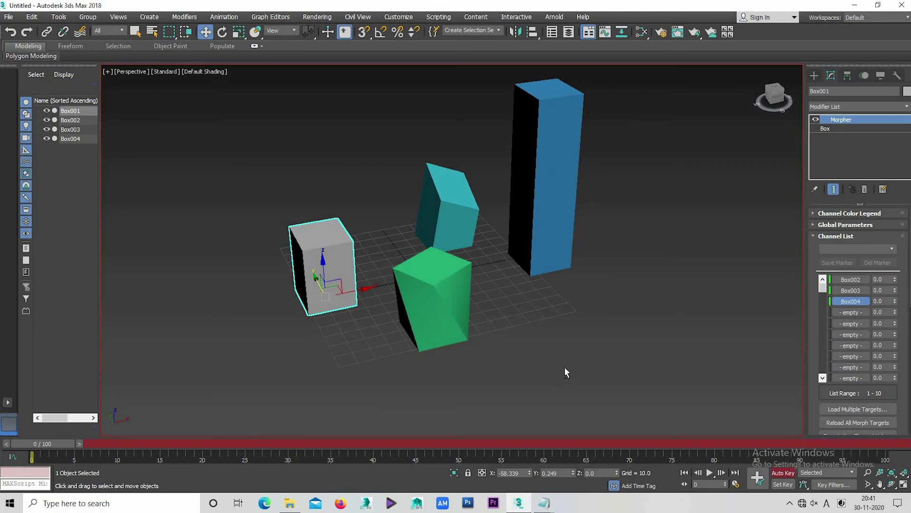
{"action": "mouse_move", "coordinate": [564, 367]}
{"action": "middle_mouse_down", "text": "alt"}
{"action": "mouse_move", "coordinate": [427, 326]}
{"action": "mouse_move", "coordinate": [459, 366]}
{"action": "mouse_move", "coordinate": [471, 361]}
{"action": "middle_mouse_up", "text": "alt"}
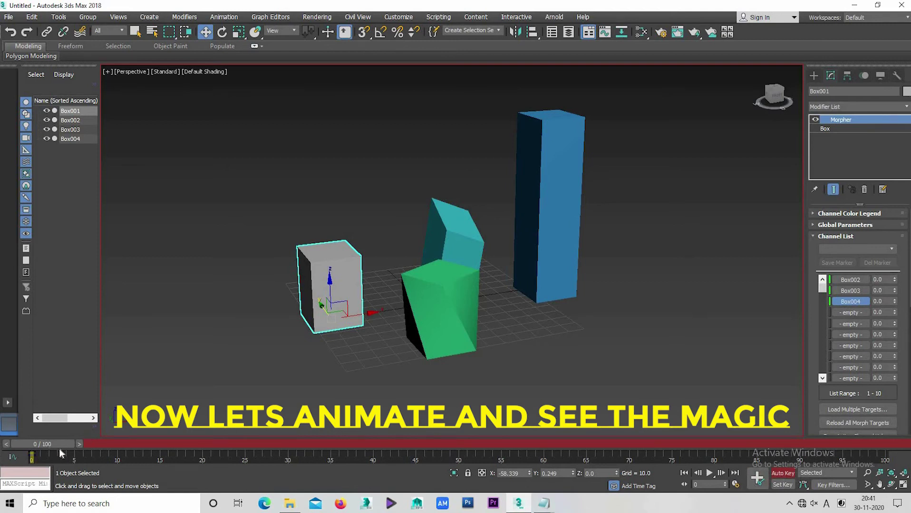
{"action": "left_click_drag", "start_coordinate": [59, 449], "coordinate": [76, 449]}
{"action": "key", "text": "period"}
{"action": "key", "text": "w"}
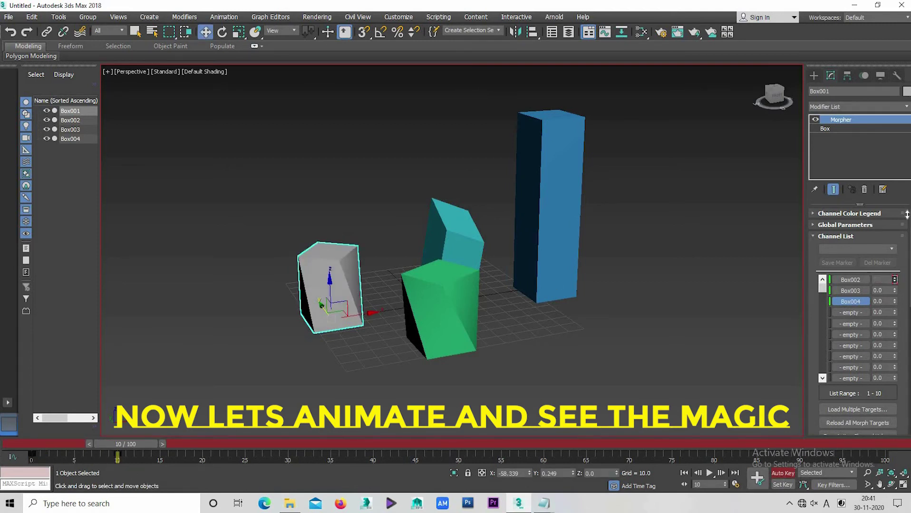
{"action": "left_click_drag", "start_coordinate": [895, 260], "coordinate": [6, 199]}
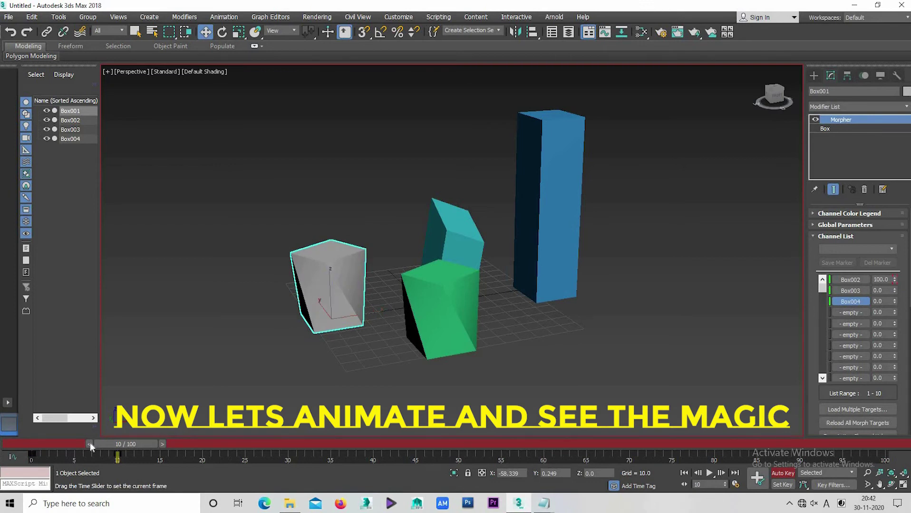
{"action": "left_click_drag", "start_coordinate": [90, 442], "coordinate": [15, 444]}
{"action": "left_click_drag", "start_coordinate": [83, 441], "coordinate": [134, 444]}
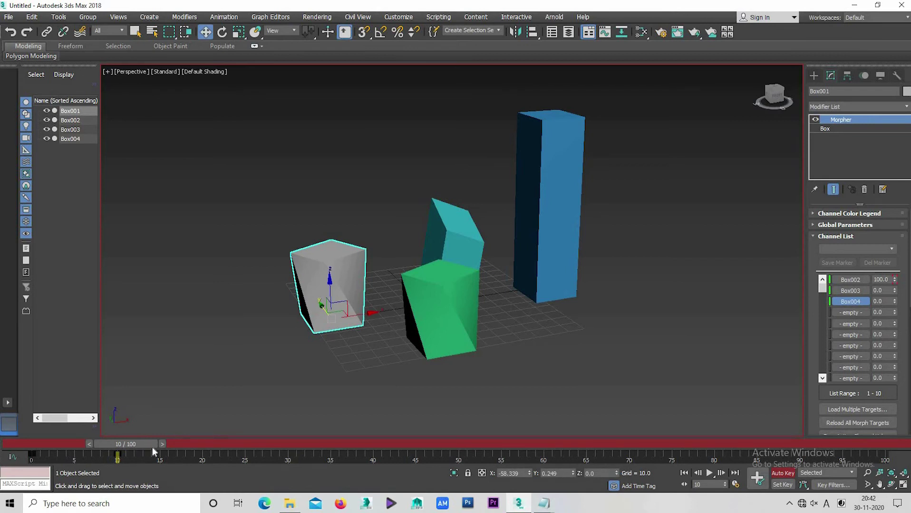
Reset the Box002 channel to 0 at frame 15
{"action": "mouse_move", "coordinate": [143, 448]}
{"action": "left_mouse_down"}
{"action": "mouse_move", "coordinate": [156, 448]}
{"action": "mouse_move", "coordinate": [136, 449]}
{"action": "left_mouse_up"}
{"action": "key", "text": "w"}
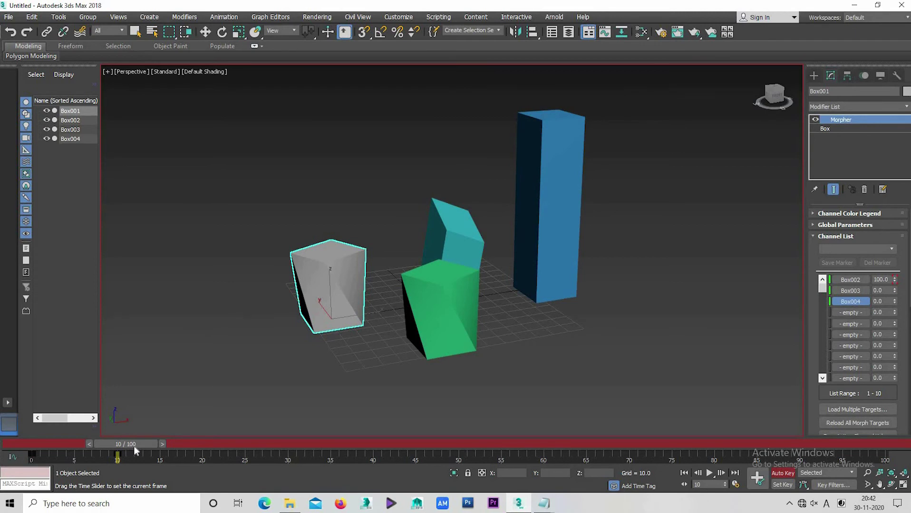
{"action": "left_click_drag", "start_coordinate": [133, 446], "coordinate": [192, 449]}
{"action": "key", "text": "w"}
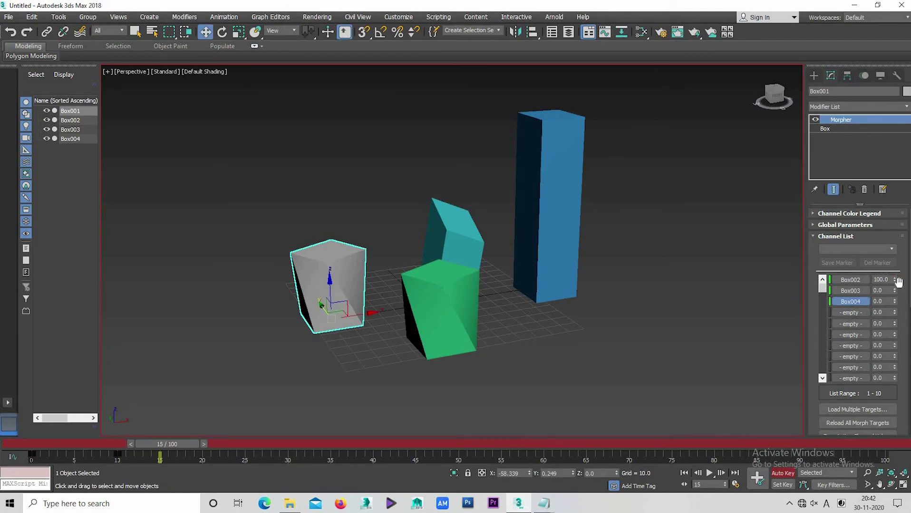
{"action": "right_click", "coordinate": [895, 282]}
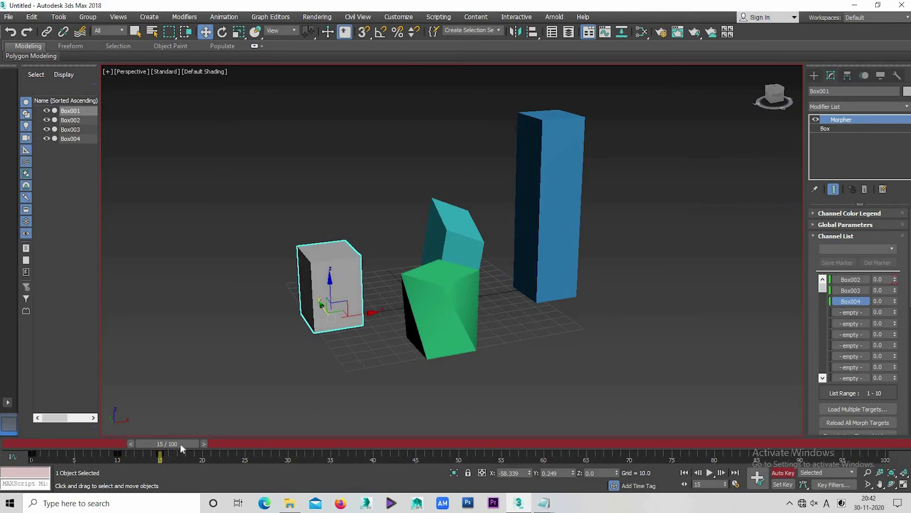
Key the Box003 channel to 100 at frame 25 and play back the morph
{"action": "left_click_drag", "start_coordinate": [181, 444], "coordinate": [219, 451]}
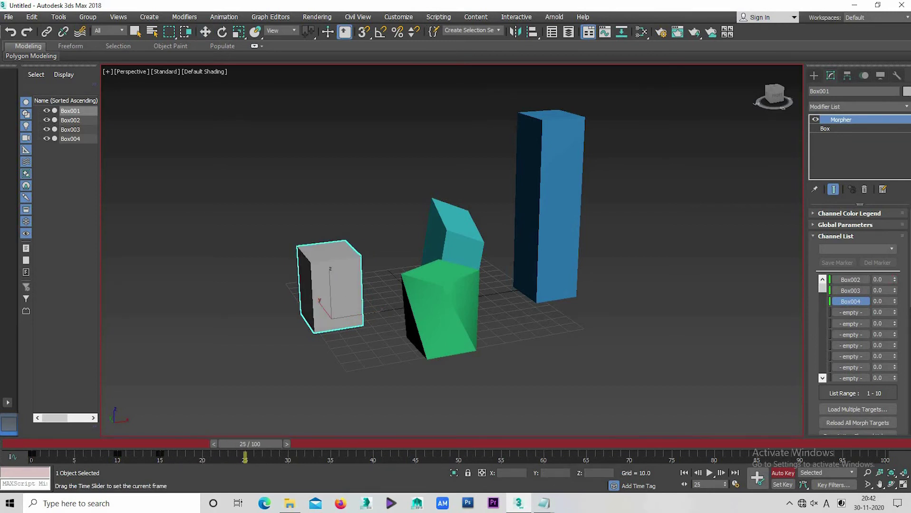
{"action": "key", "text": "w"}
{"action": "left_click_drag", "start_coordinate": [899, 224], "coordinate": [905, 162]}
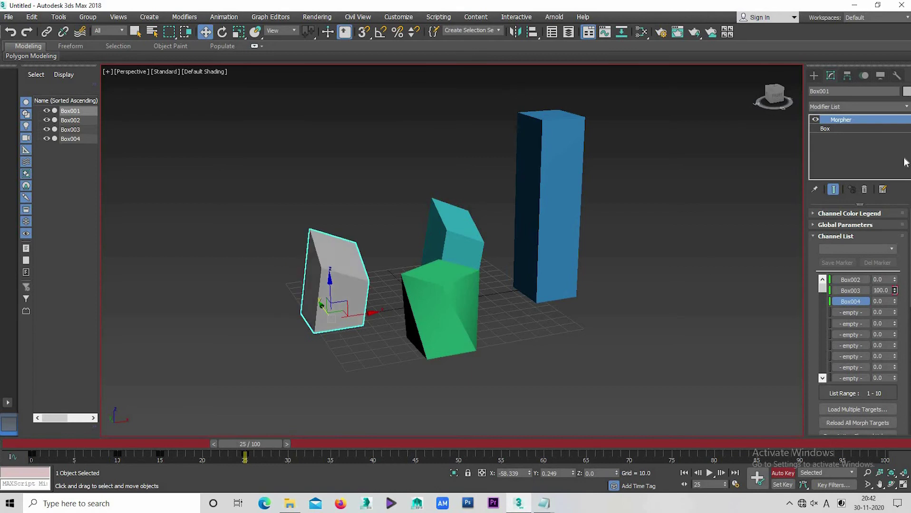
{"action": "mouse_move", "coordinate": [254, 449]}
{"action": "left_mouse_down"}
{"action": "mouse_move", "coordinate": [230, 444]}
{"action": "mouse_move", "coordinate": [172, 455]}
{"action": "left_mouse_up"}
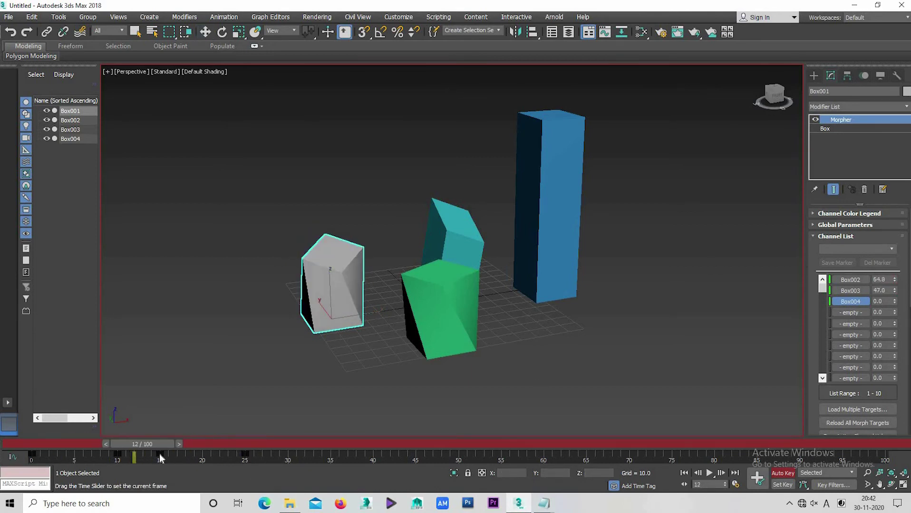
{"action": "key", "text": "w"}
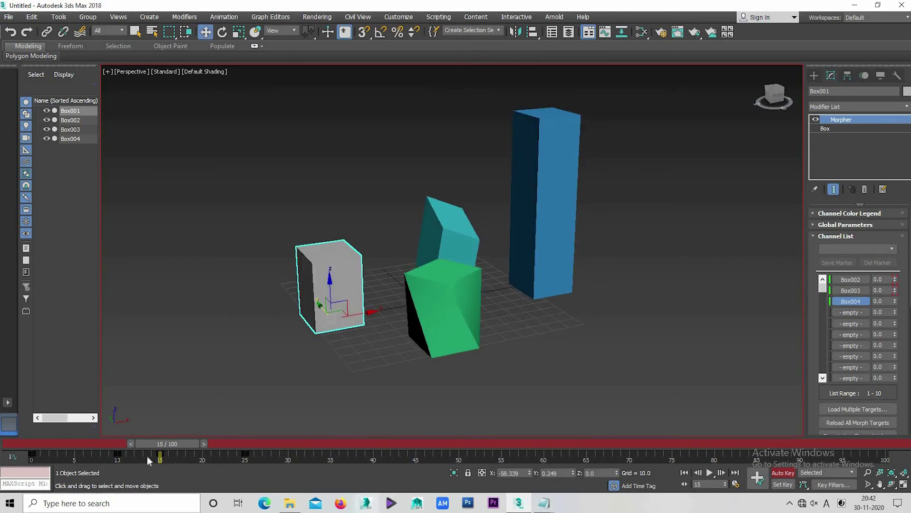
{"action": "mouse_move", "coordinate": [167, 443]}
{"action": "left_mouse_down"}
{"action": "mouse_move", "coordinate": [268, 448]}
{"action": "mouse_move", "coordinate": [29, 448]}
{"action": "left_mouse_up"}
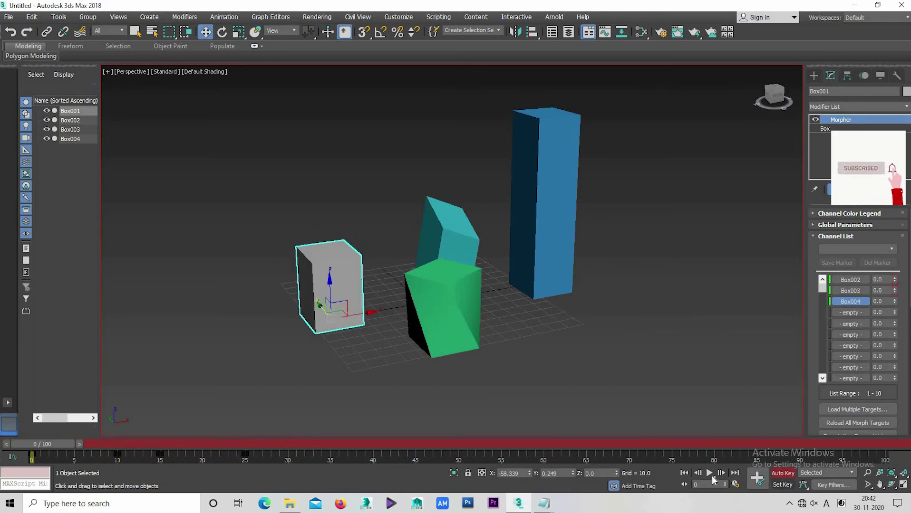
{"action": "left_click", "coordinate": [709, 476]}
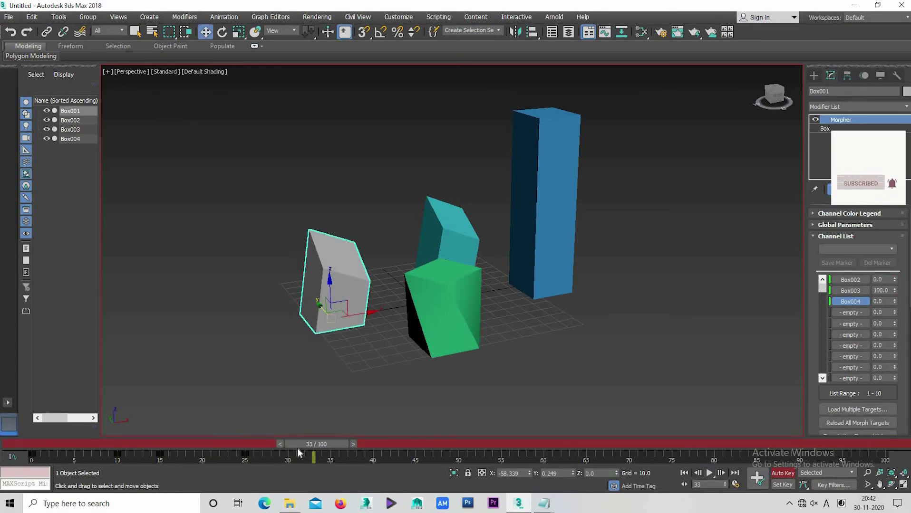
{"action": "left_click", "coordinate": [260, 448]}
Recentre the view and reselect Box001 to show its morph channels
{"action": "scroll", "coordinate": [370, 306], "scroll_direction": "up", "scroll_amount": 2}
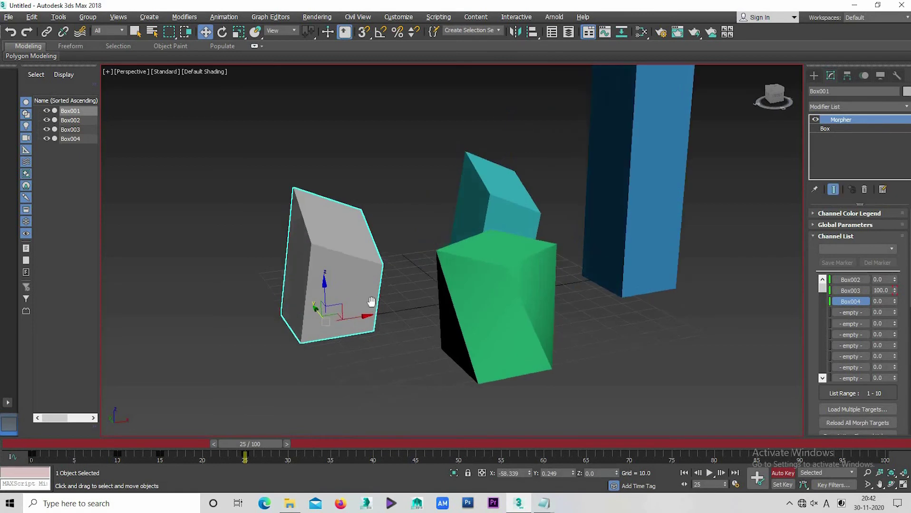
{"action": "scroll", "coordinate": [369, 297], "scroll_direction": "up", "scroll_amount": 2}
{"action": "middle_click_drag", "start_coordinate": [369, 297], "coordinate": [366, 333]}
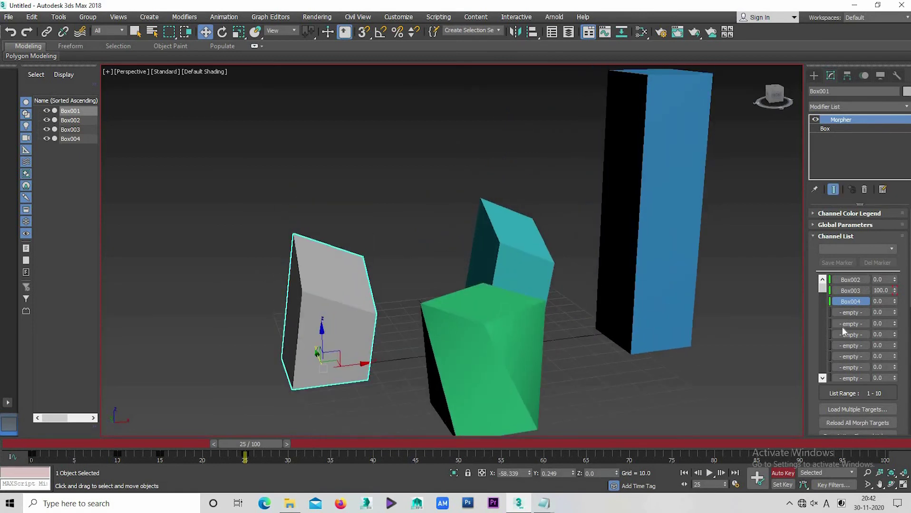
{"action": "left_click", "coordinate": [522, 179]}
{"action": "left_click", "coordinate": [302, 296]}
{"action": "left_click", "coordinate": [636, 189]}
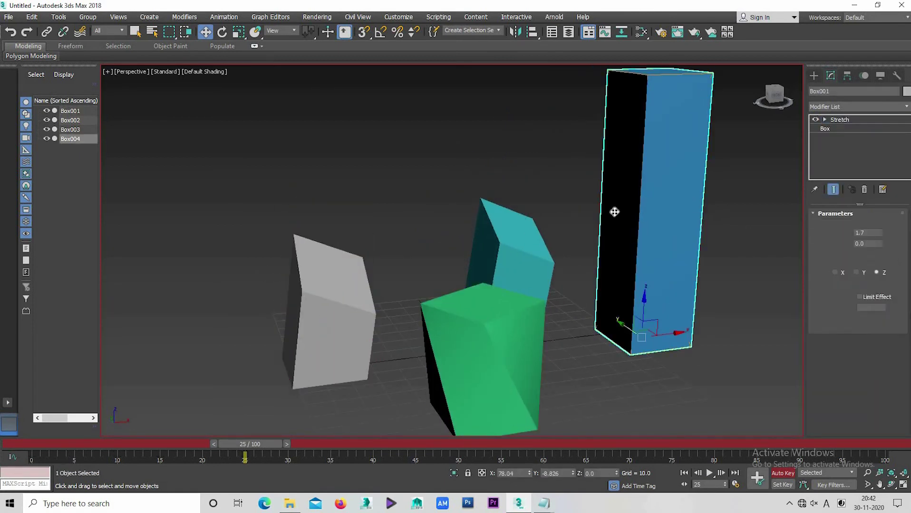
{"action": "left_click", "coordinate": [363, 304]}
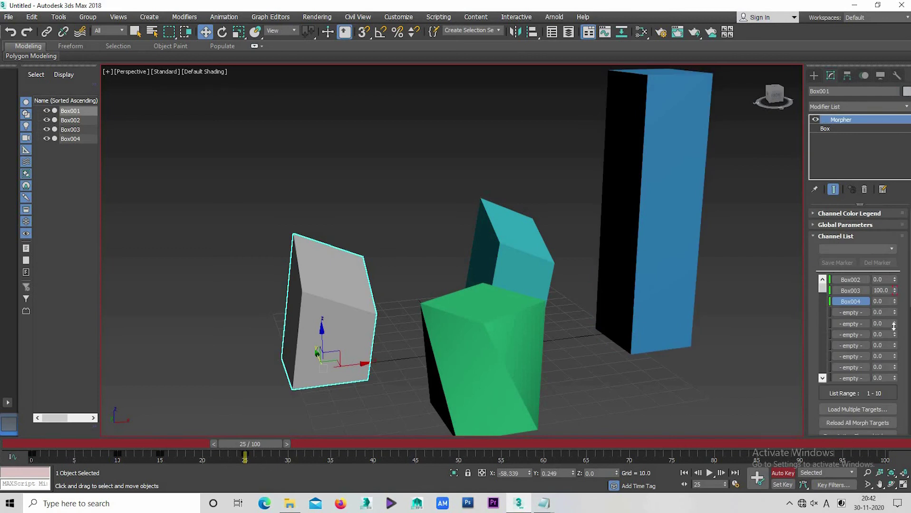
Key the Box004 channel to 100 at frame 35, stretching Box001 into a tall column
{"action": "left_click_drag", "start_coordinate": [275, 444], "coordinate": [360, 444]}
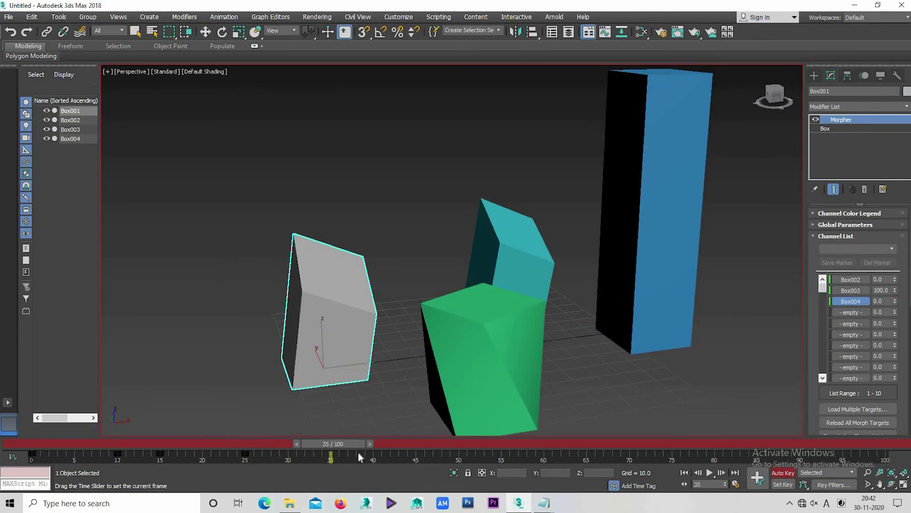
{"action": "left_click_drag", "start_coordinate": [894, 304], "coordinate": [902, 205]}
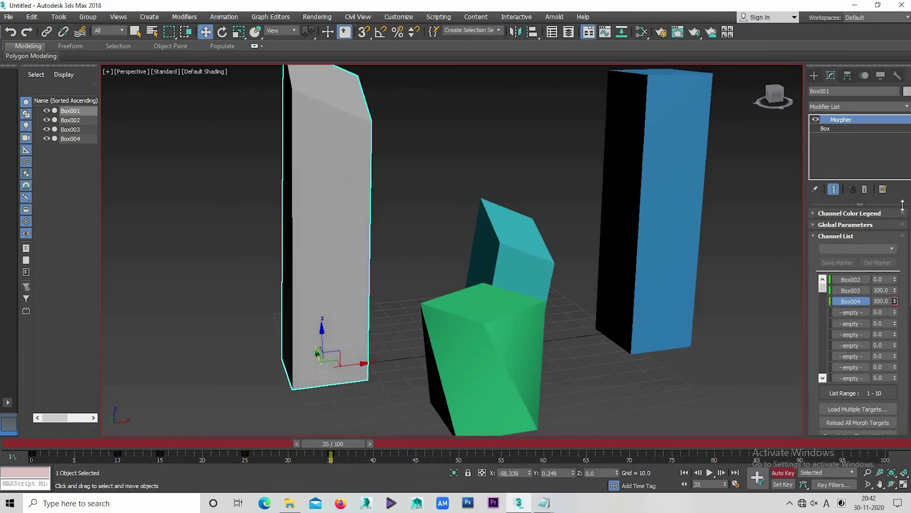
{"action": "right_click", "coordinate": [894, 291]}
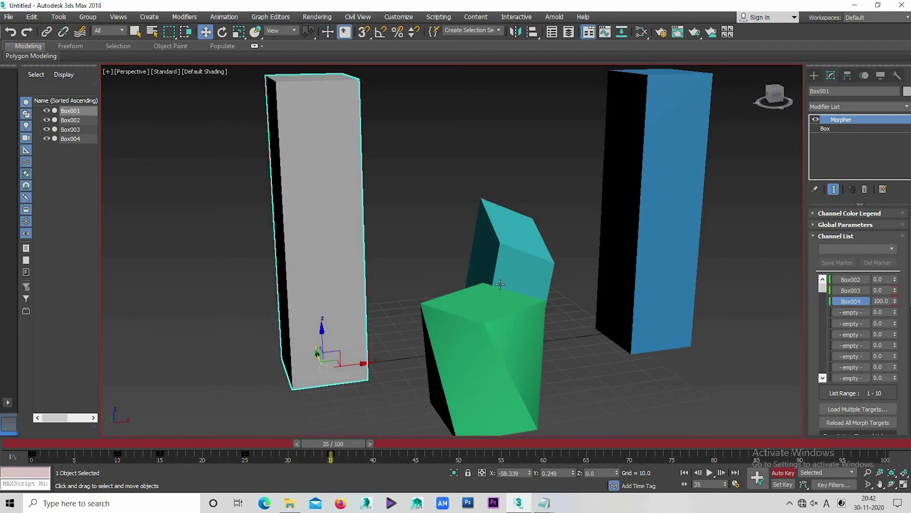
{"action": "middle_click_drag", "start_coordinate": [472, 308], "coordinate": [428, 362], "text": "alt"}
Rewind to frame 0, play the animation, then select all morph keys for the right-click menu
{"action": "left_click_drag", "start_coordinate": [350, 444], "coordinate": [43, 445]}
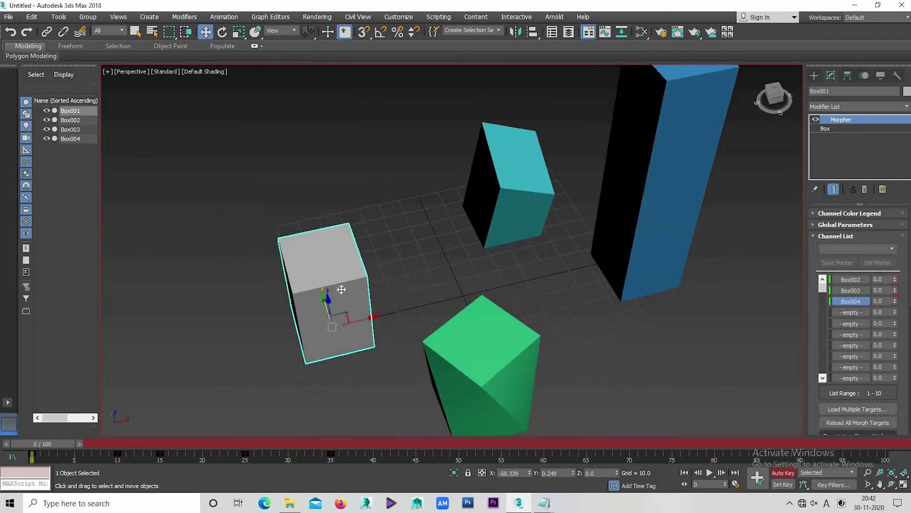
{"action": "middle_click_drag", "start_coordinate": [451, 261], "coordinate": [533, 247], "text": "alt"}
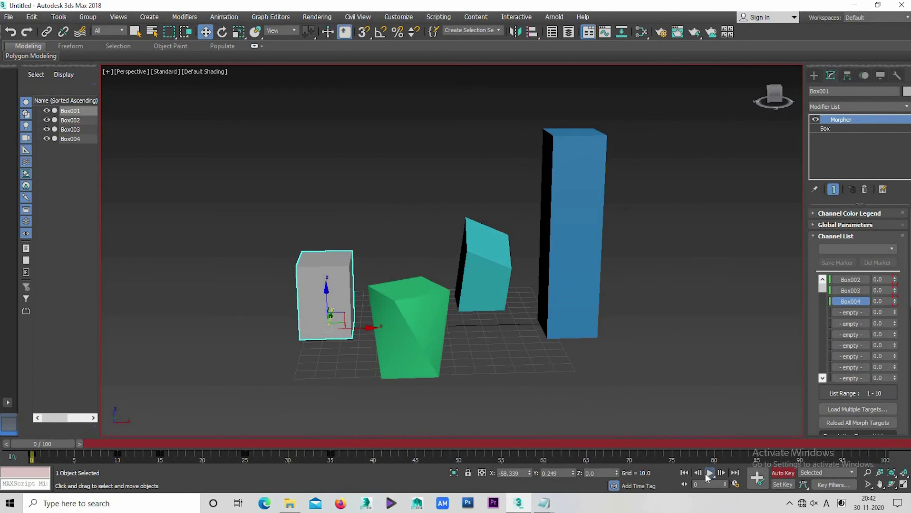
{"action": "left_click", "coordinate": [707, 474]}
{"action": "left_click", "coordinate": [709, 474]}
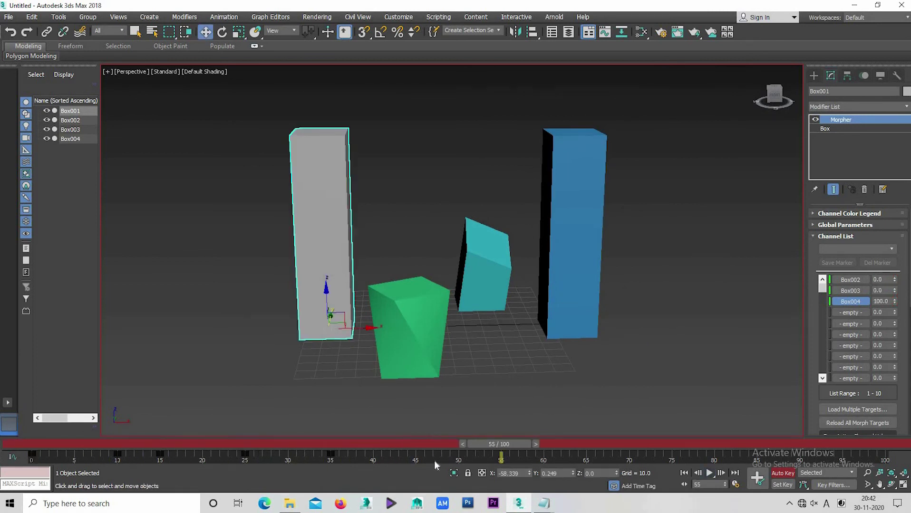
{"action": "left_click_drag", "start_coordinate": [14, 455], "coordinate": [340, 456]}
{"action": "right_click", "coordinate": [218, 458]}
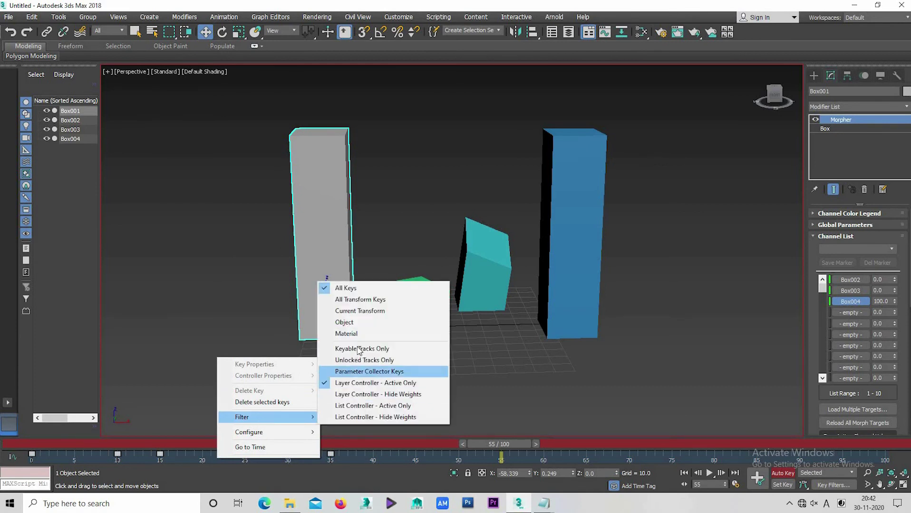
{"action": "mouse_move", "coordinate": [248, 432]}
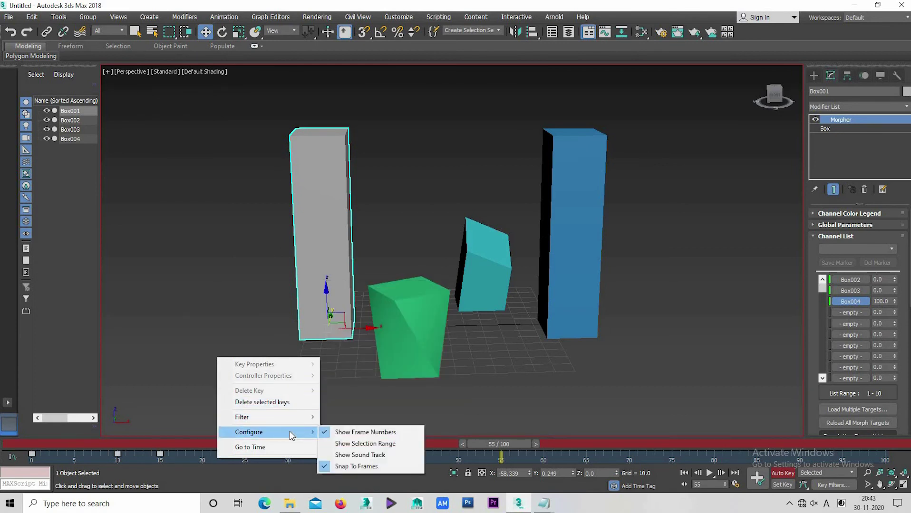
Stretch the morph keys so the last lands near frame 80, then enter Expert Mode at frame 0
{"action": "left_click", "coordinate": [354, 444]}
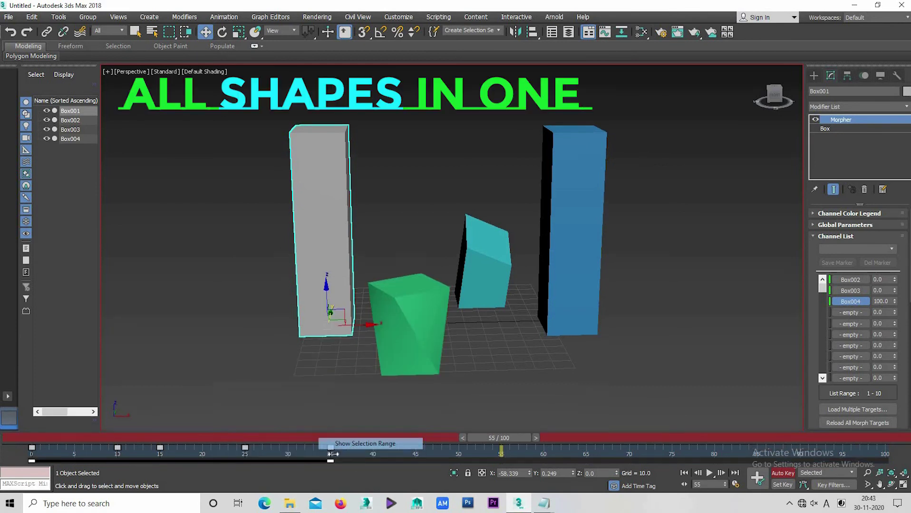
{"action": "left_click_drag", "start_coordinate": [354, 465], "coordinate": [737, 464]}
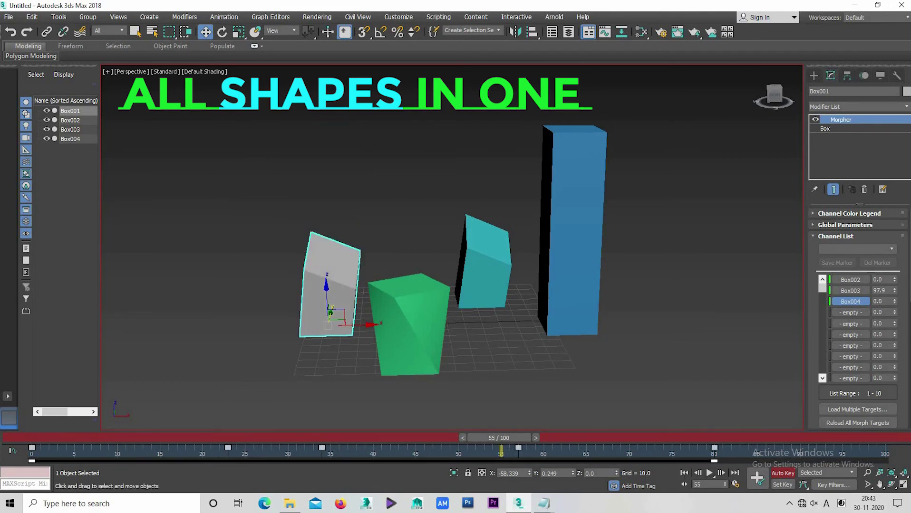
{"action": "left_click", "coordinate": [259, 455]}
{"action": "scroll", "coordinate": [364, 350], "scroll_direction": "up", "scroll_amount": 5}
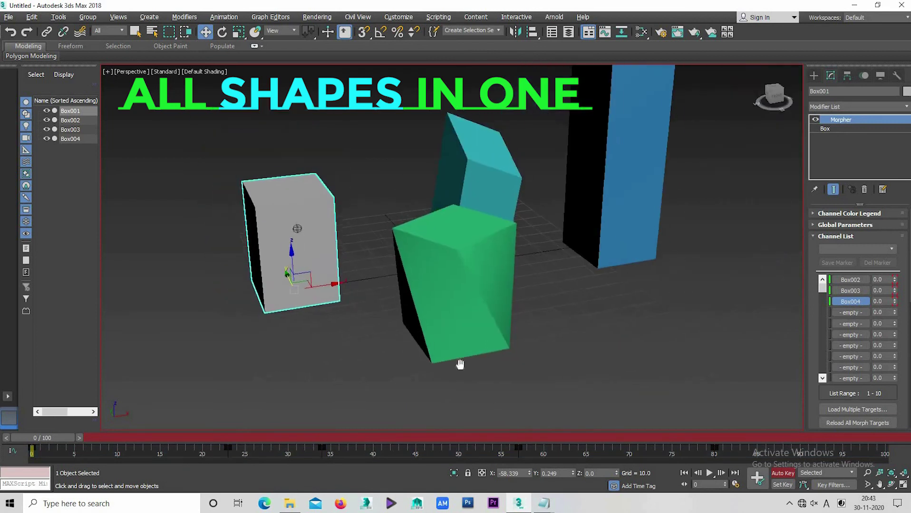
{"action": "middle_click_drag", "start_coordinate": [460, 365], "coordinate": [446, 390]}
{"action": "key", "text": "ctrl+x"}
Play the animation with Edged Faces on, restore the full interface and deselect the grey box
{"action": "scroll", "coordinate": [601, 409], "scroll_direction": "down", "scroll_amount": 2}
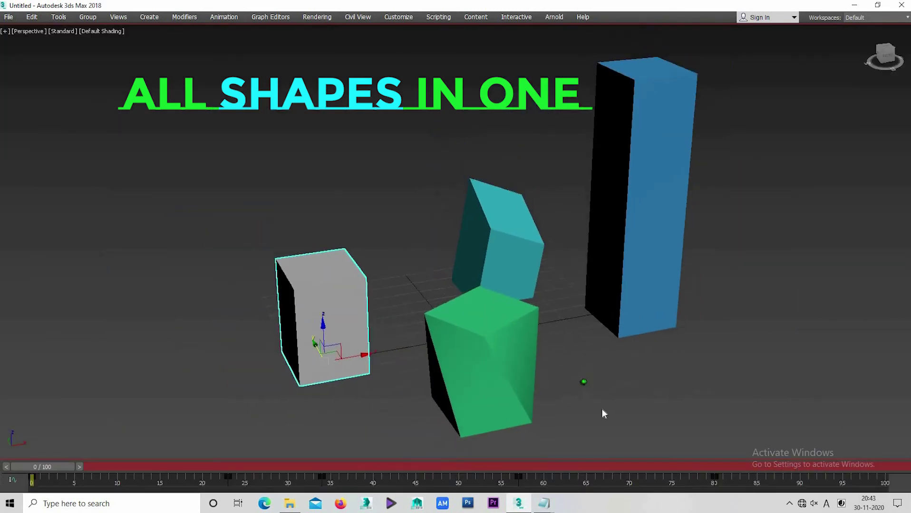
{"action": "key", "text": "slash"}
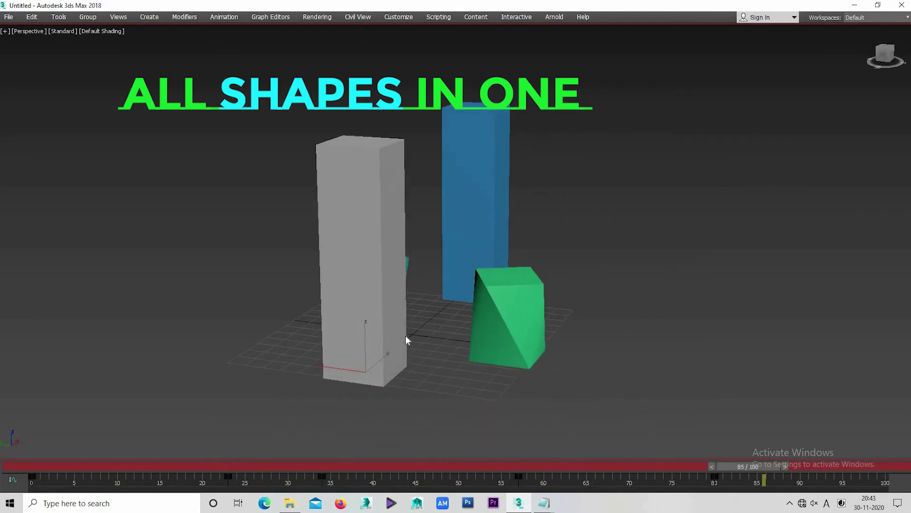
{"action": "key", "text": "F4"}
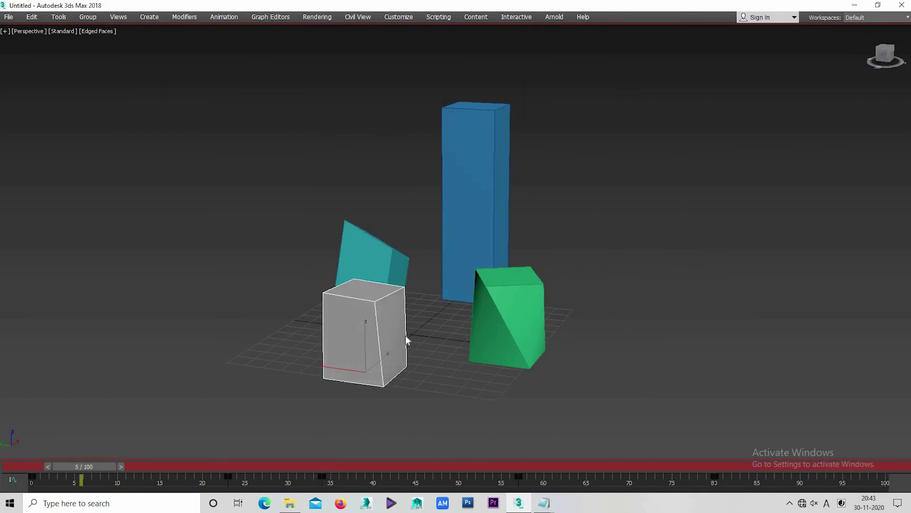
{"action": "key", "text": "ctrl+x"}
{"action": "scroll", "coordinate": [445, 336], "scroll_direction": "up", "scroll_amount": 1}
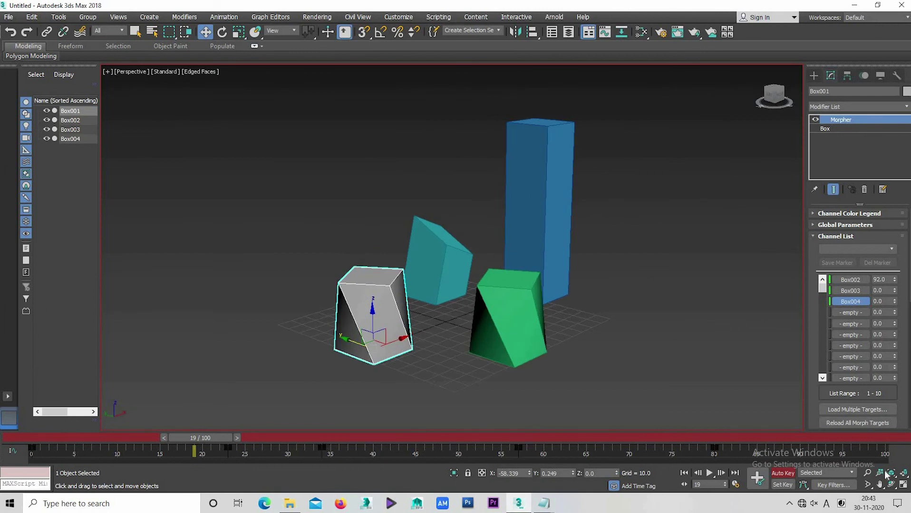
{"action": "left_click", "coordinate": [647, 371]}
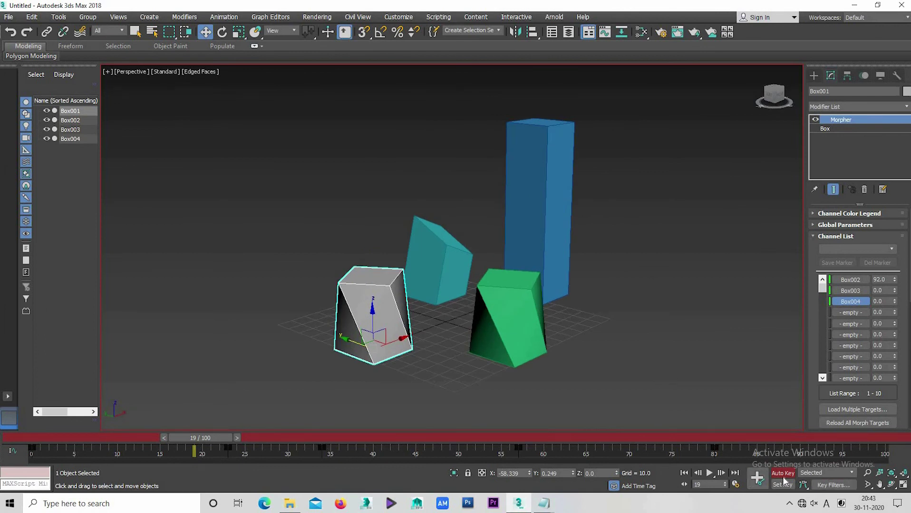
Watch the morph animation while panning and orbiting, then scrub back and select Box001
{"action": "left_click", "coordinate": [710, 472]}
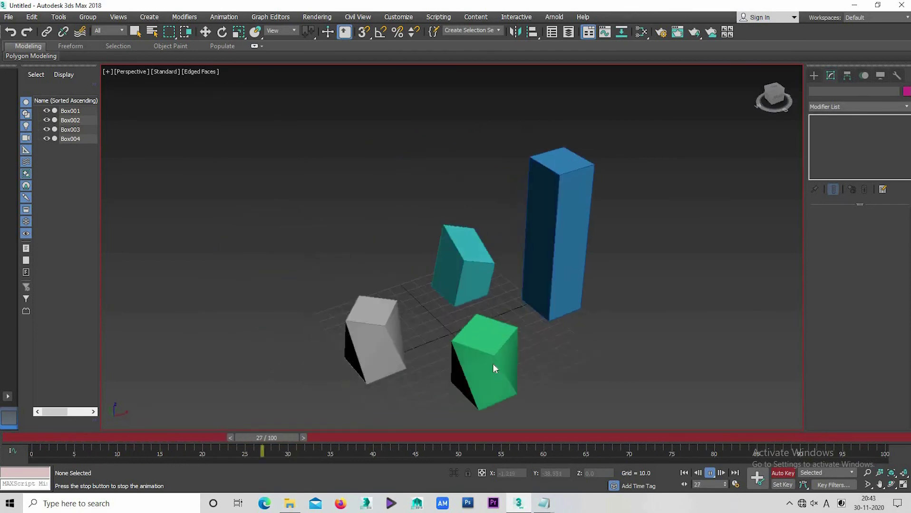
{"action": "key", "text": "w"}
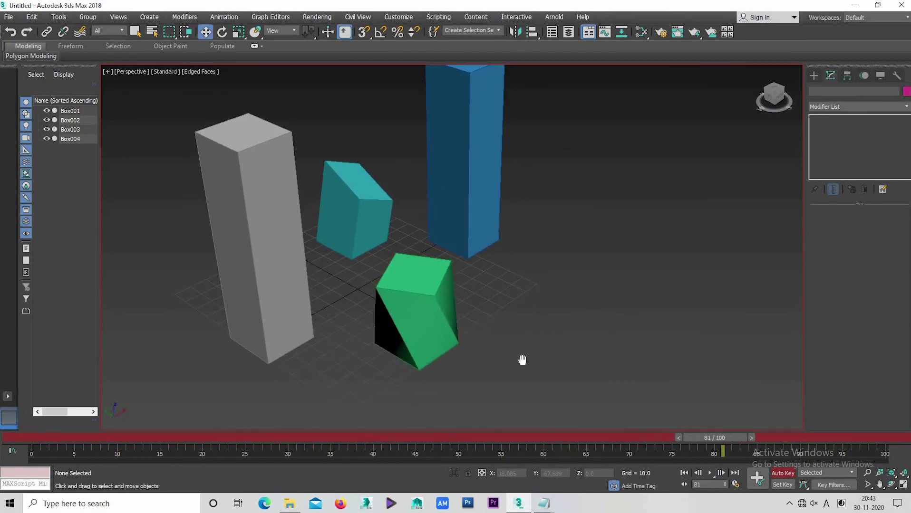
{"action": "middle_click_drag", "start_coordinate": [522, 360], "coordinate": [545, 346]}
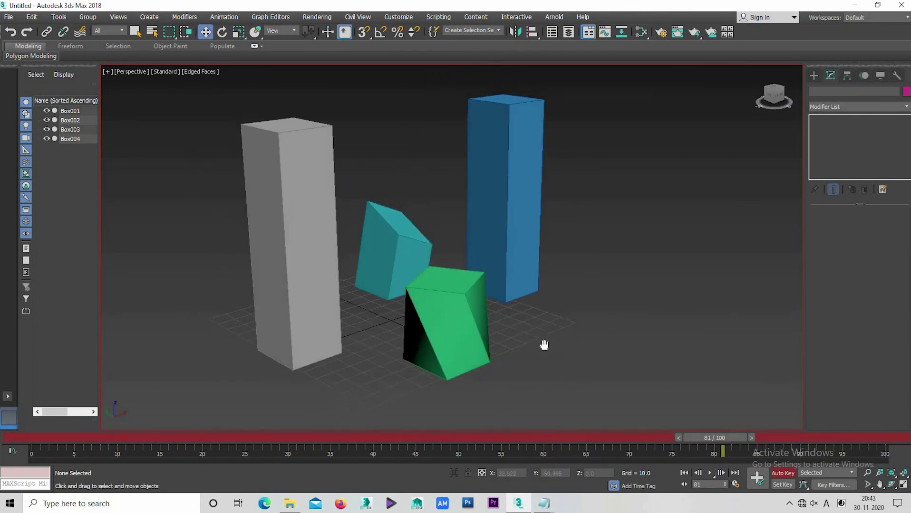
{"action": "left_click", "coordinate": [710, 474]}
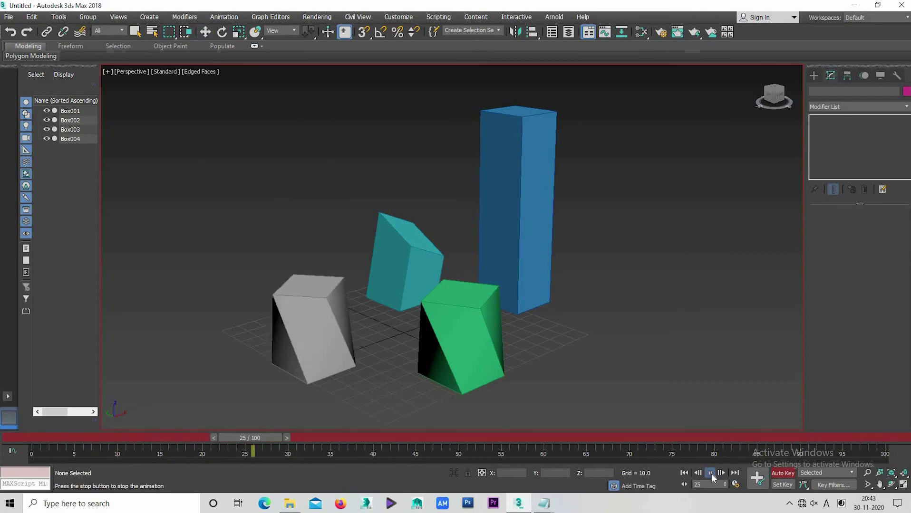
{"action": "mouse_move", "coordinate": [522, 352]}
{"action": "middle_mouse_down"}
{"action": "mouse_move", "coordinate": [534, 362]}
{"action": "mouse_move", "coordinate": [479, 350]}
{"action": "middle_mouse_up"}
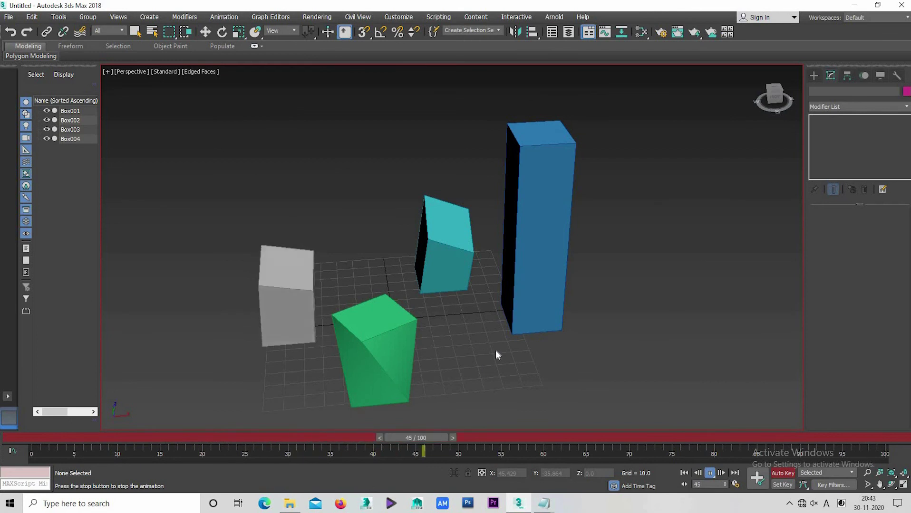
{"action": "scroll", "coordinate": [500, 355], "scroll_direction": "up", "scroll_amount": 3}
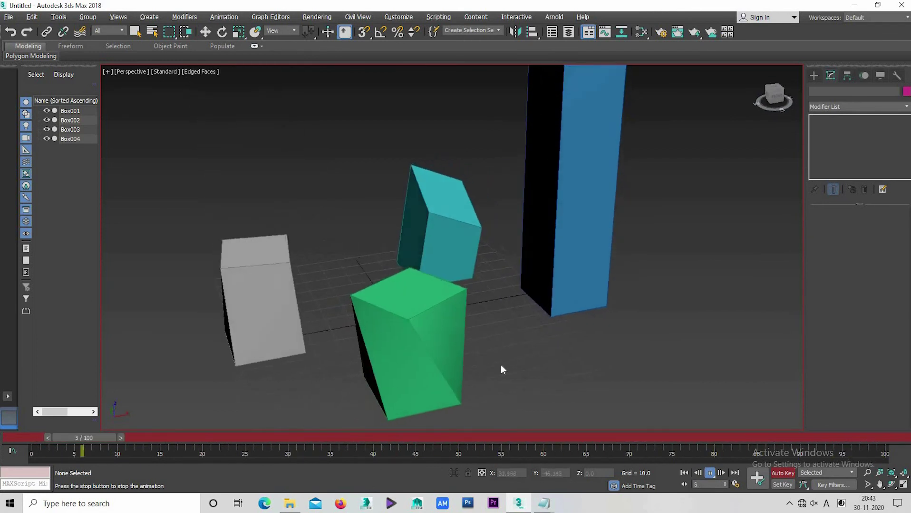
{"action": "scroll", "coordinate": [502, 362], "scroll_direction": "down", "scroll_amount": 3}
{"action": "mouse_move", "coordinate": [506, 356]}
{"action": "middle_mouse_down", "text": "alt"}
{"action": "mouse_move", "coordinate": [613, 362]}
{"action": "mouse_move", "coordinate": [491, 358]}
{"action": "mouse_move", "coordinate": [564, 381]}
{"action": "middle_mouse_up", "text": "alt"}
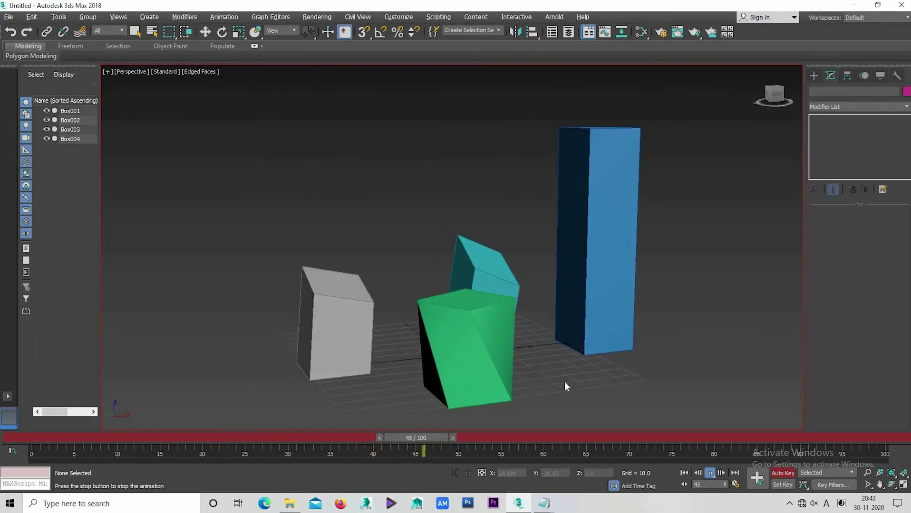
{"action": "left_click", "coordinate": [710, 473]}
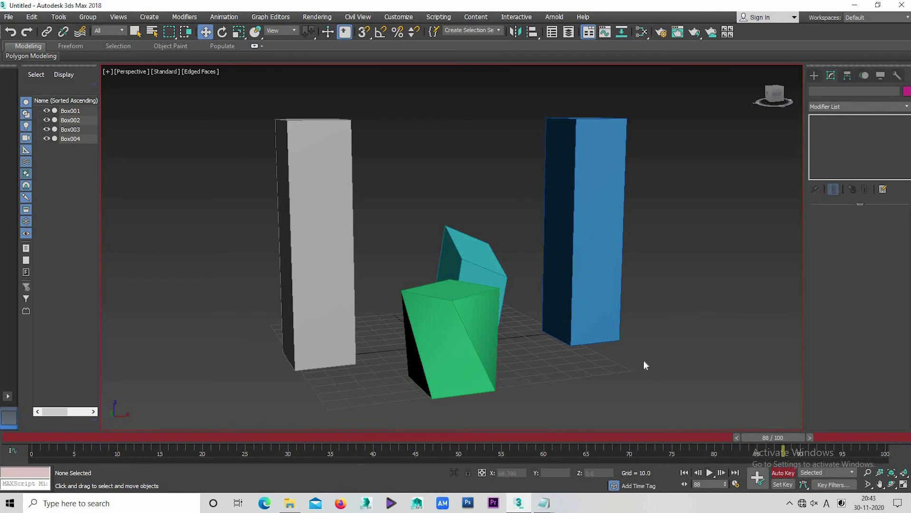
{"action": "left_click_drag", "start_coordinate": [770, 438], "coordinate": [43, 438]}
{"action": "left_click", "coordinate": [341, 300]}
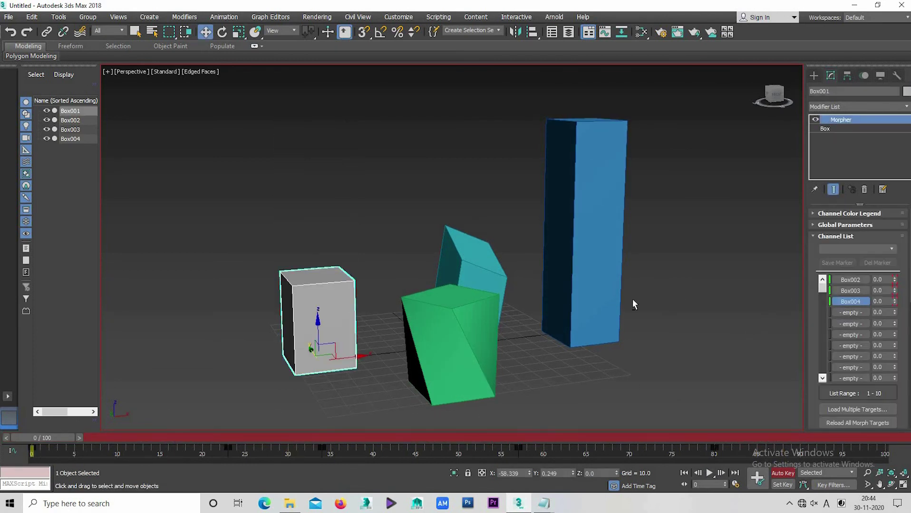
Turn the view, then replay and scrub to watch Box001 stretch into the tall column
{"action": "middle_click_drag", "start_coordinate": [633, 305], "coordinate": [648, 302], "text": "alt"}
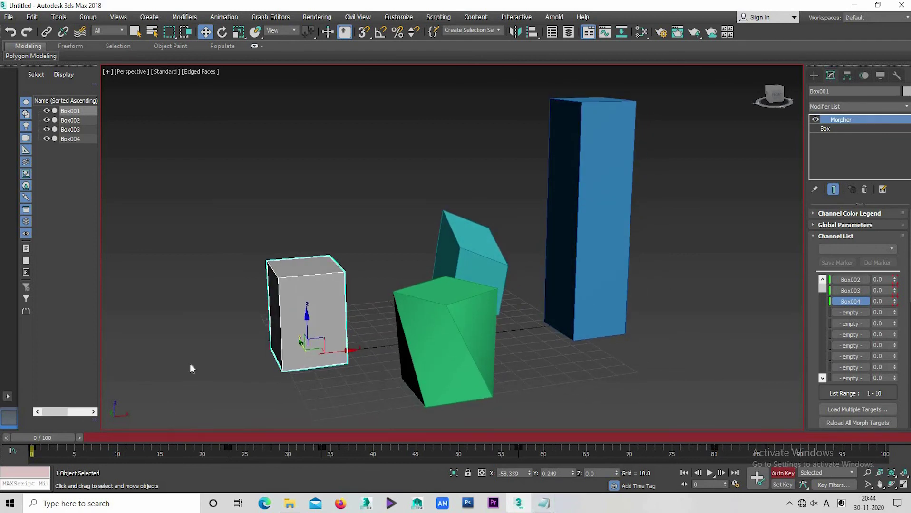
{"action": "middle_click_drag", "start_coordinate": [412, 335], "coordinate": [442, 333], "text": "alt"}
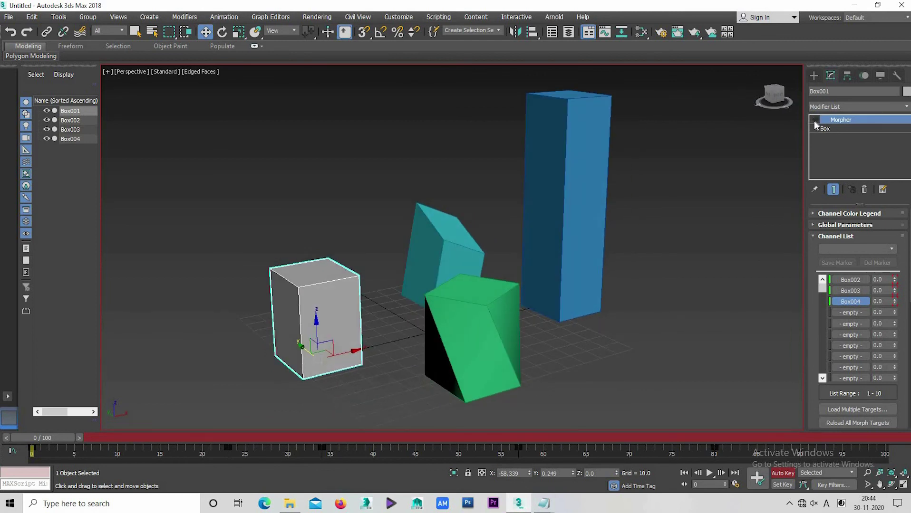
{"action": "middle_click_drag", "start_coordinate": [380, 362], "coordinate": [680, 460], "text": "alt"}
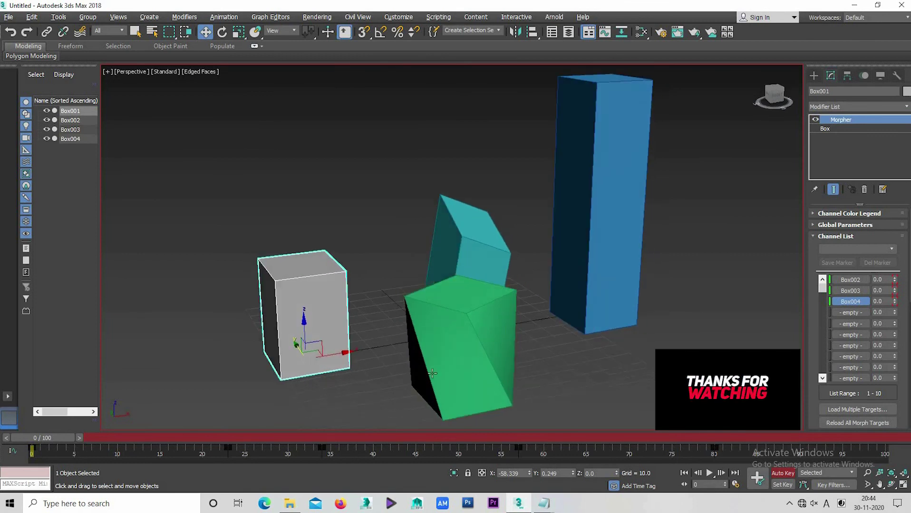
{"action": "left_click", "coordinate": [708, 473]}
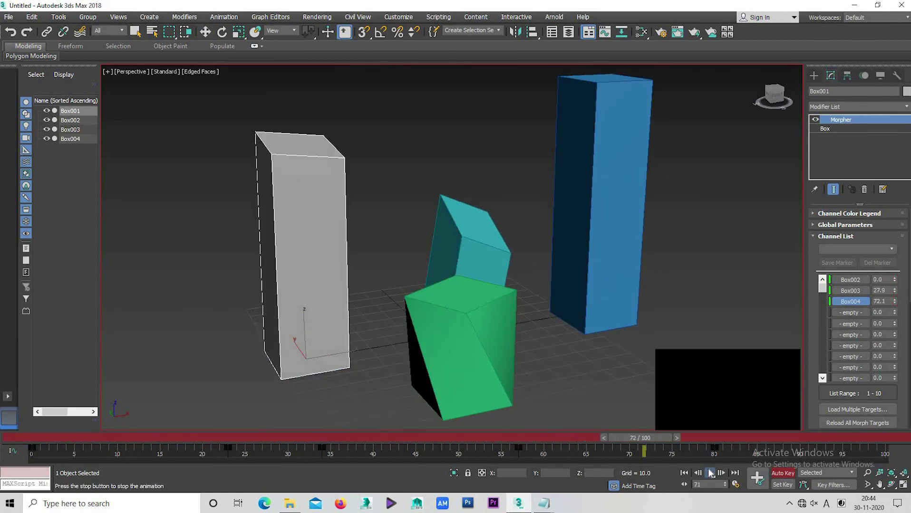
{"action": "left_click", "coordinate": [710, 473]}
{"action": "left_click_drag", "start_coordinate": [739, 437], "coordinate": [325, 437]}
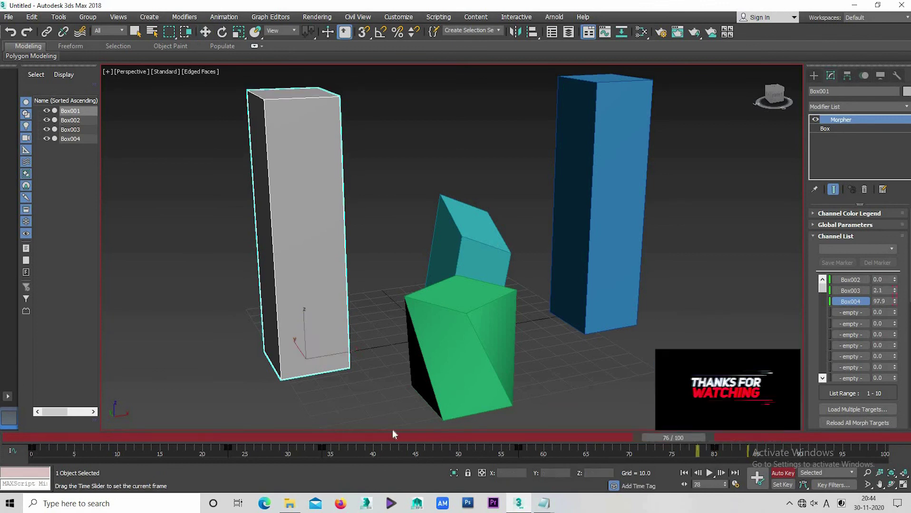